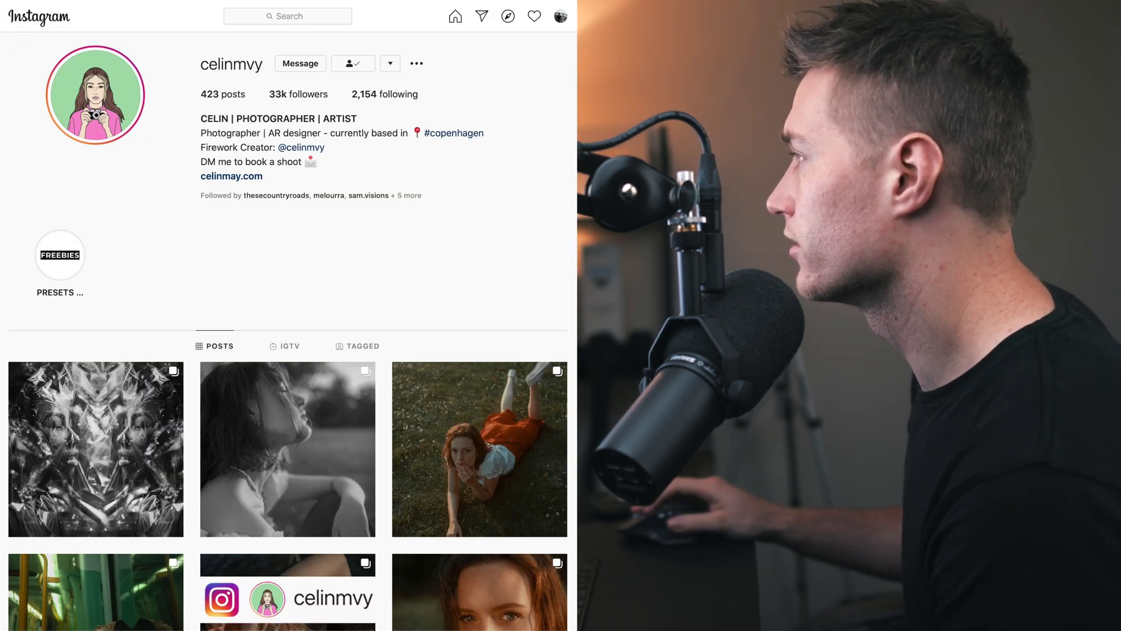
Step: Scroll through the photographer's Instagram grid of warm, faded portrait posts
scroll(288, 331, down, 8)
scroll(288, 331, down, 1)
scroll(288, 331, up, 4)
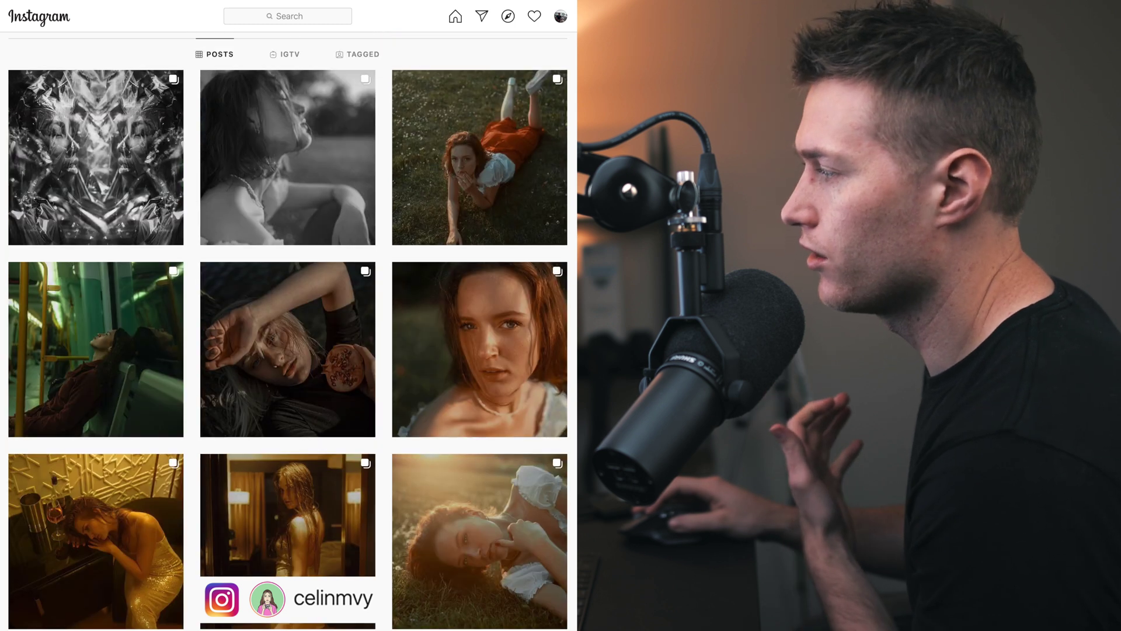
scroll(288, 331, down, 2)
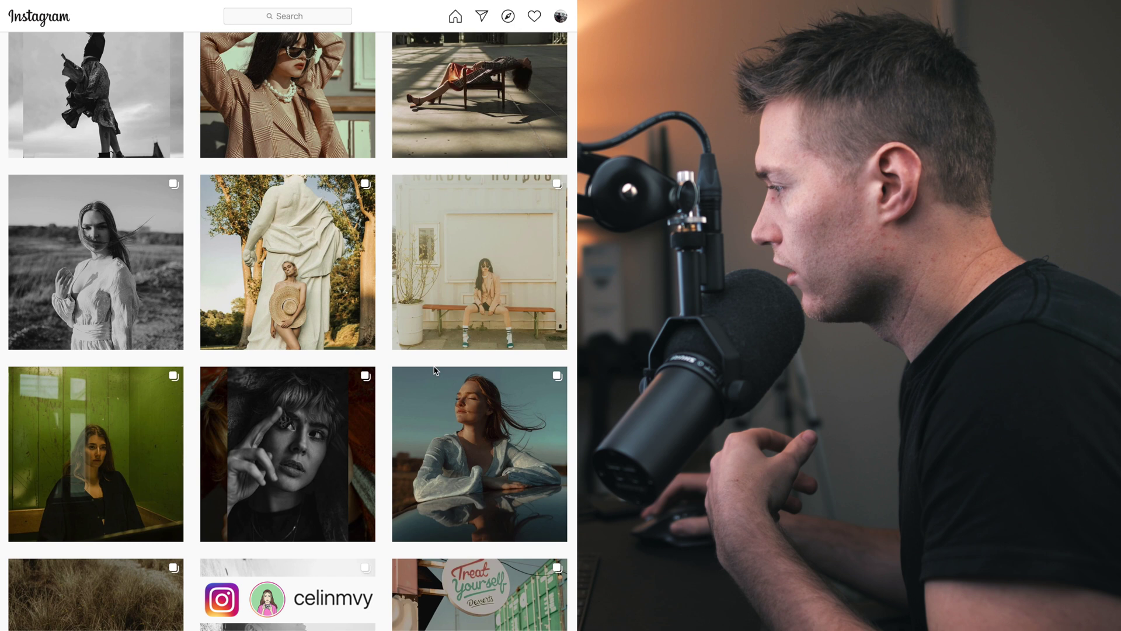
Step: View the woman-on-the-car post, close it, then open the woman-in-the-grass post
click(435, 370)
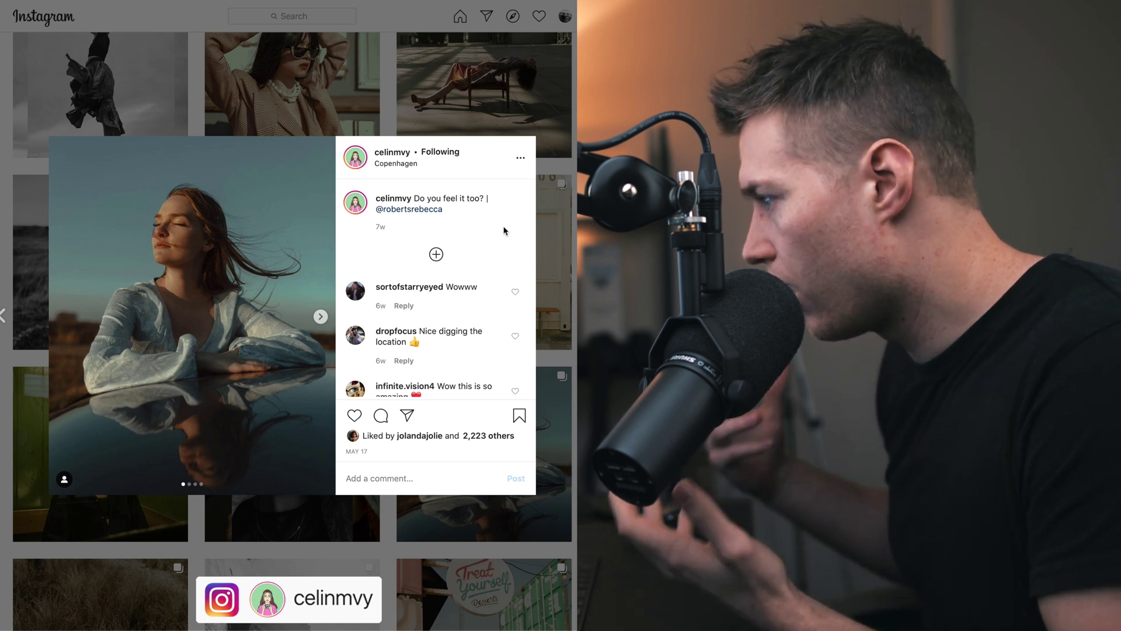
key(Escape)
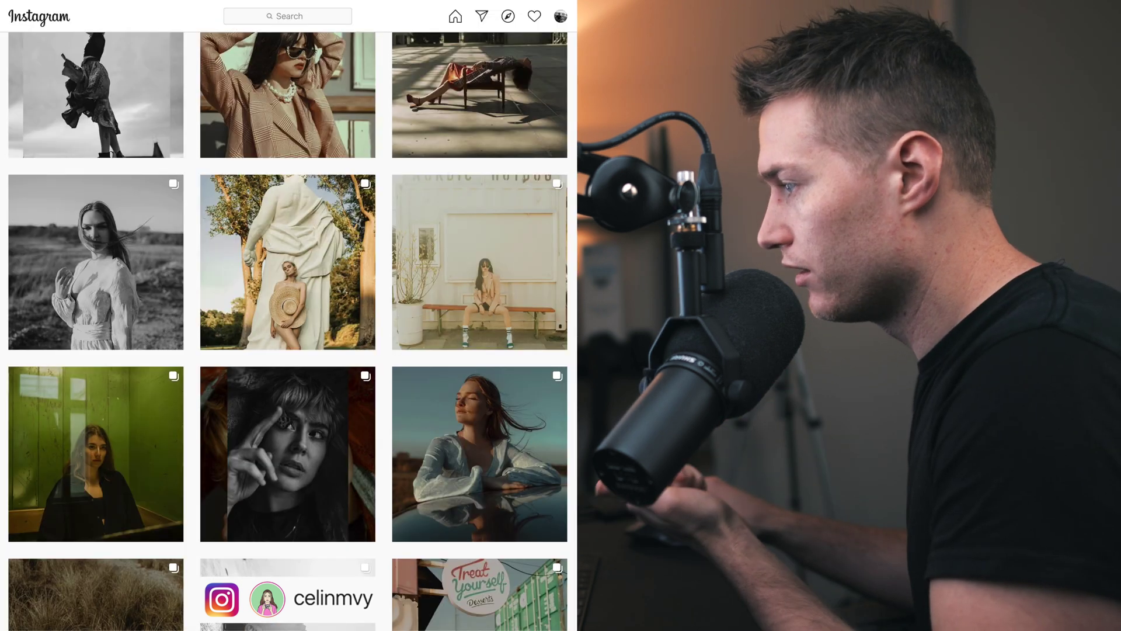
scroll(96, 315, down, 9)
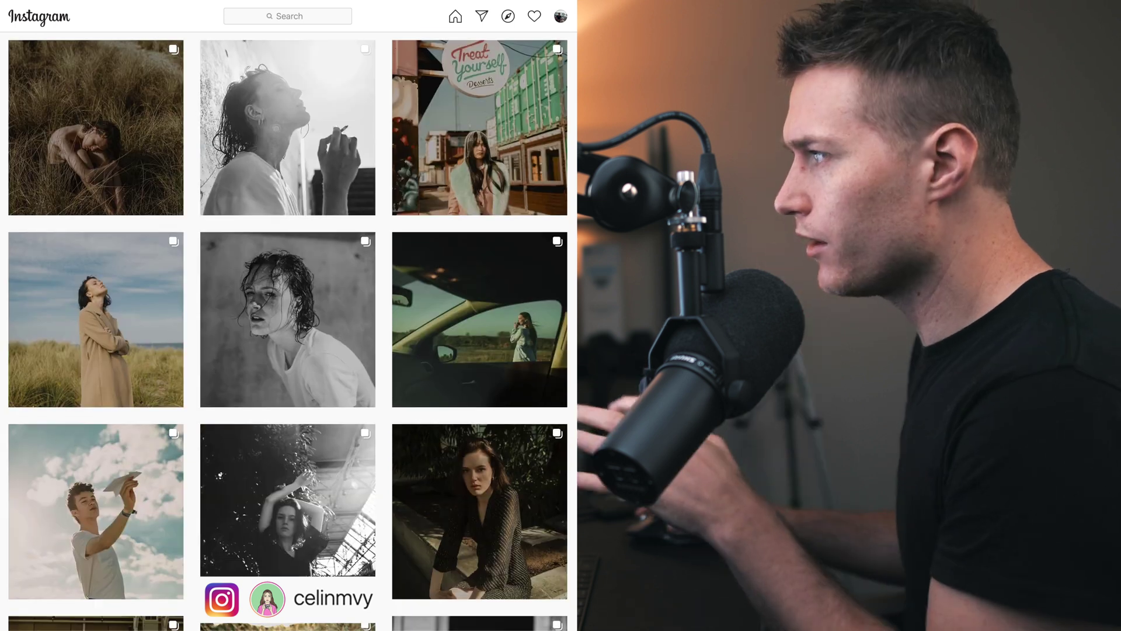
click(97, 126)
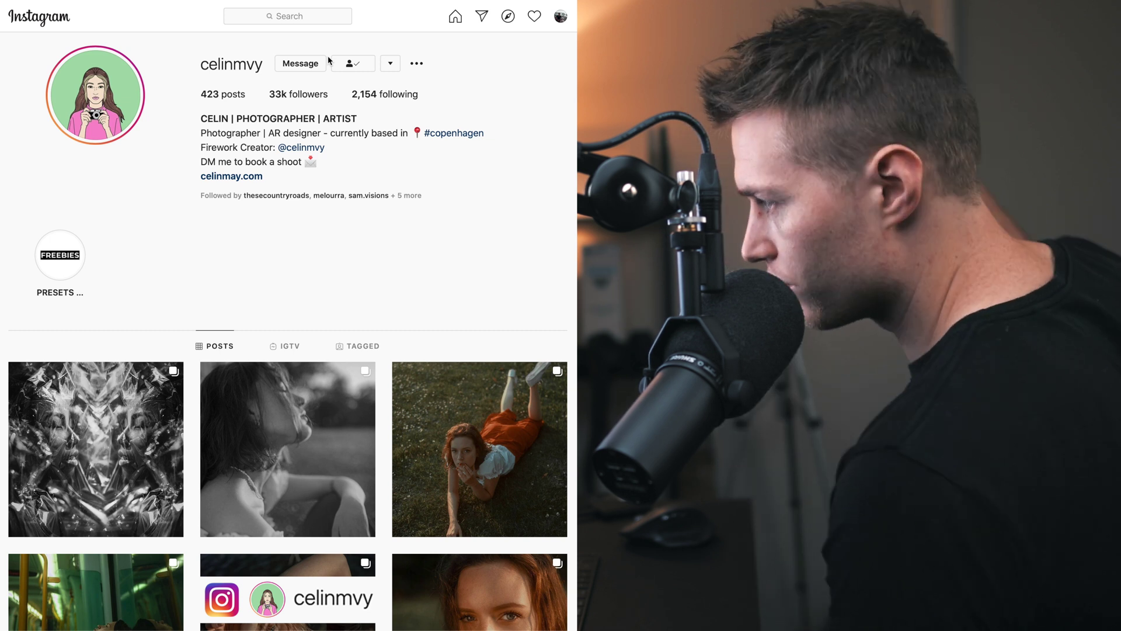
Step: Browse further down the grid and open the centre photo's post
scroll(288, 327, down, 10)
scroll(288, 331, down, 6)
scroll(287, 331, up, 3)
scroll(288, 331, down, 9)
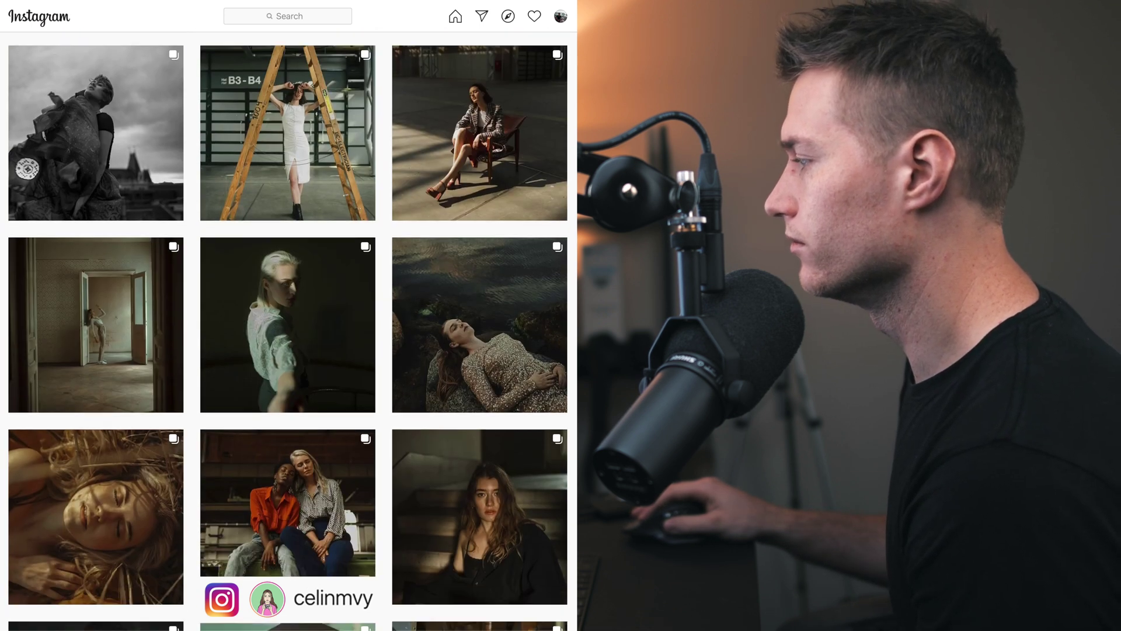
click(287, 332)
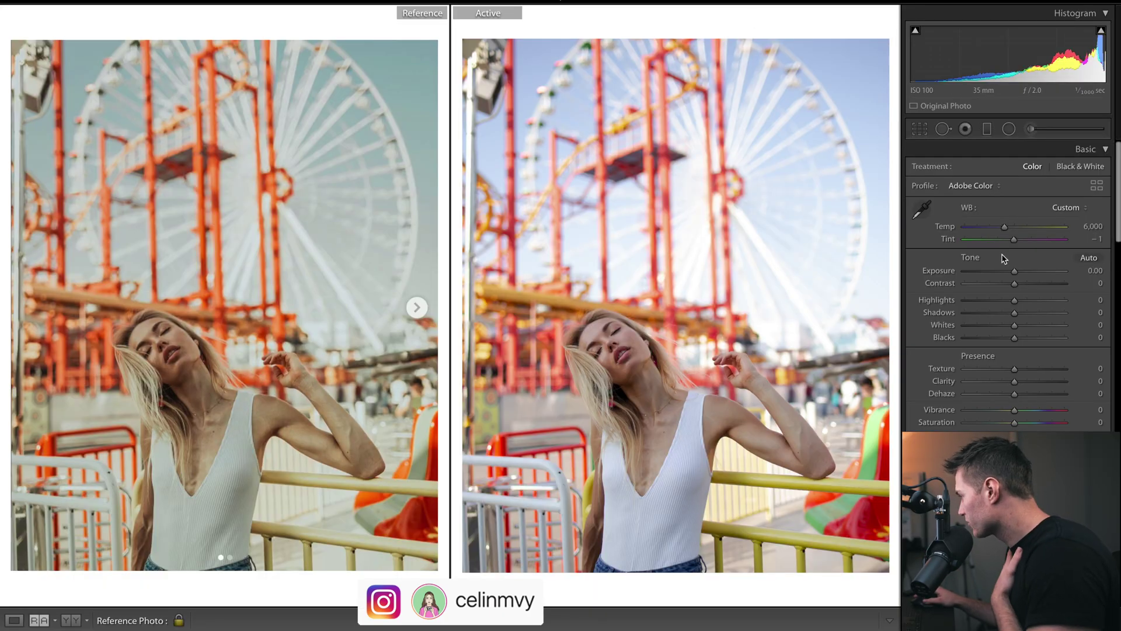
Step: Set Exposure −1.25, Highlights −80, Shadows +97, Whites −25 and Blacks +58
drag(1013, 270, 1002, 273)
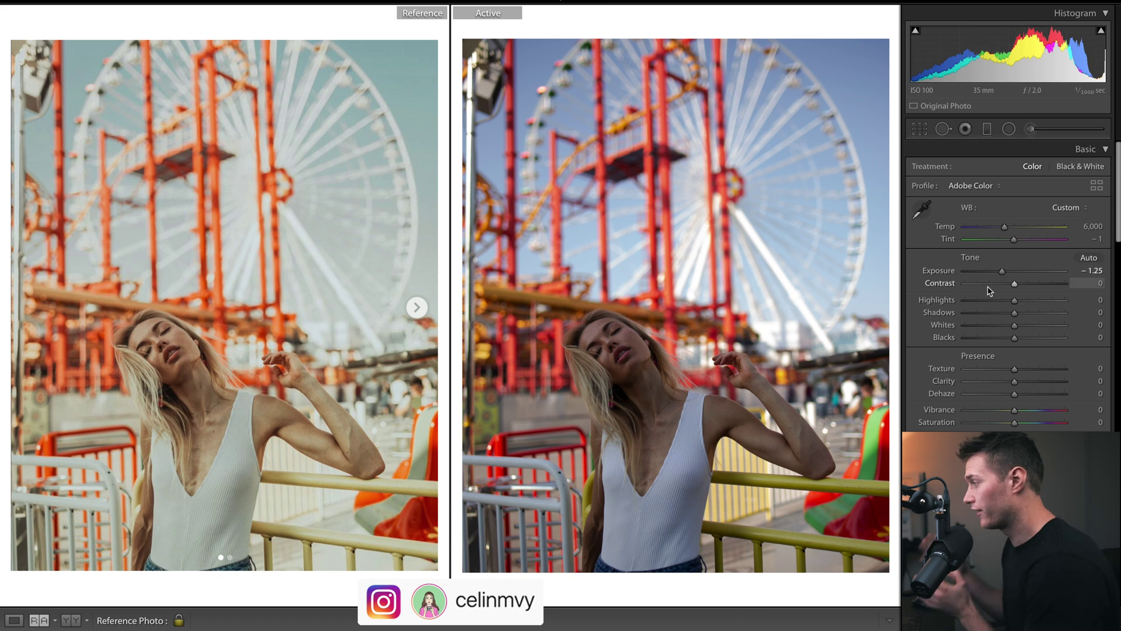
drag(1055, 313, 1064, 315)
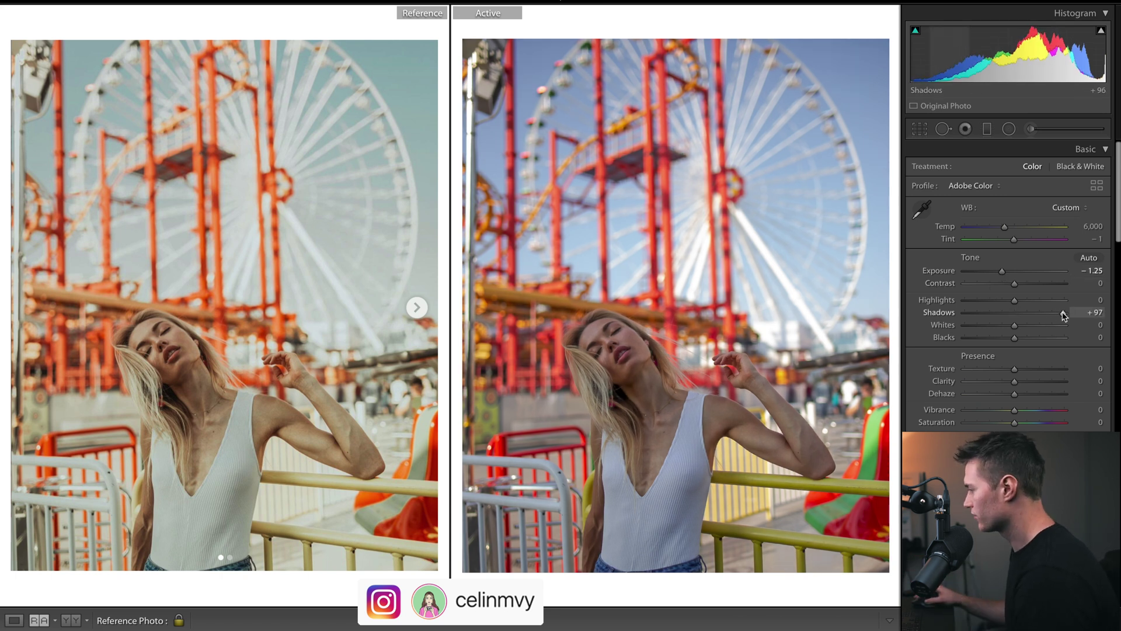
drag(980, 299, 975, 301)
drag(1015, 326, 1005, 327)
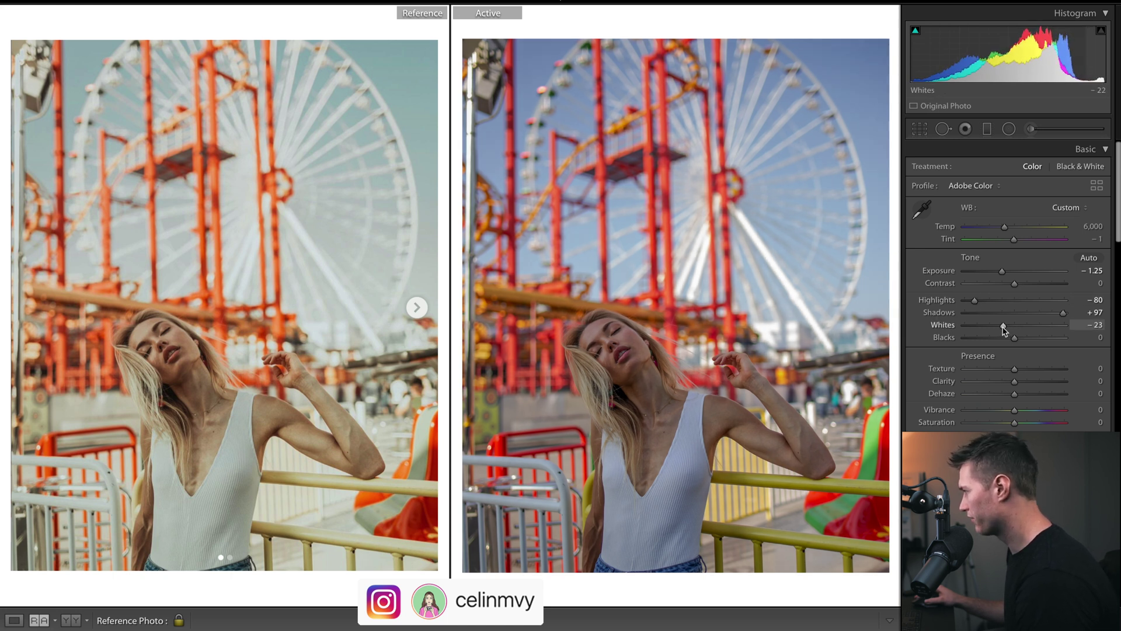
click(1043, 338)
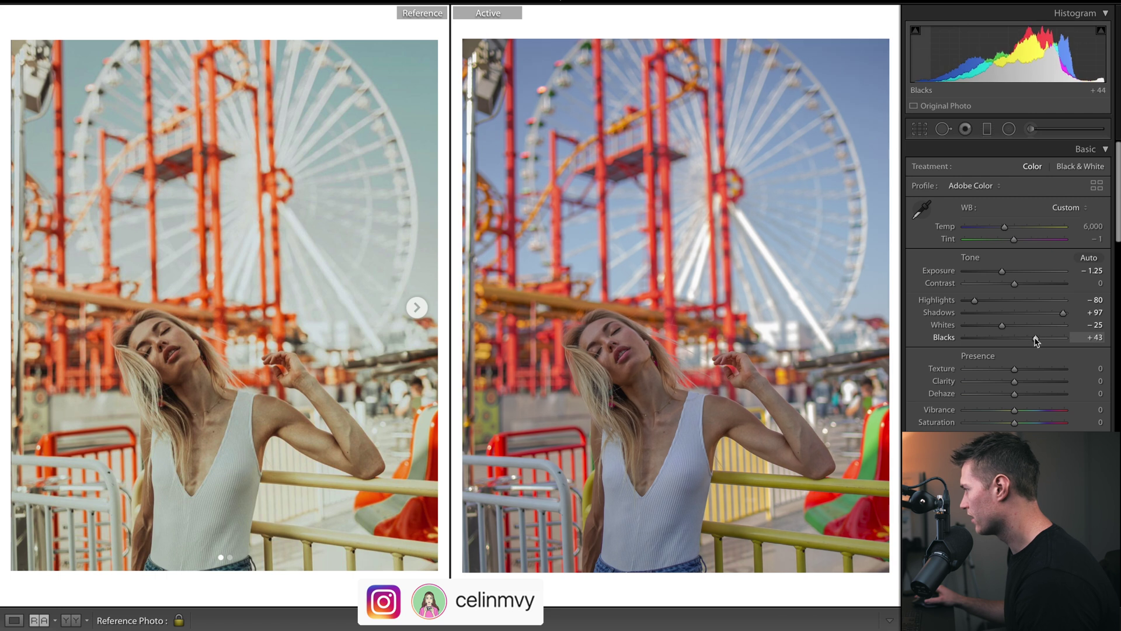
drag(1039, 341, 1043, 339)
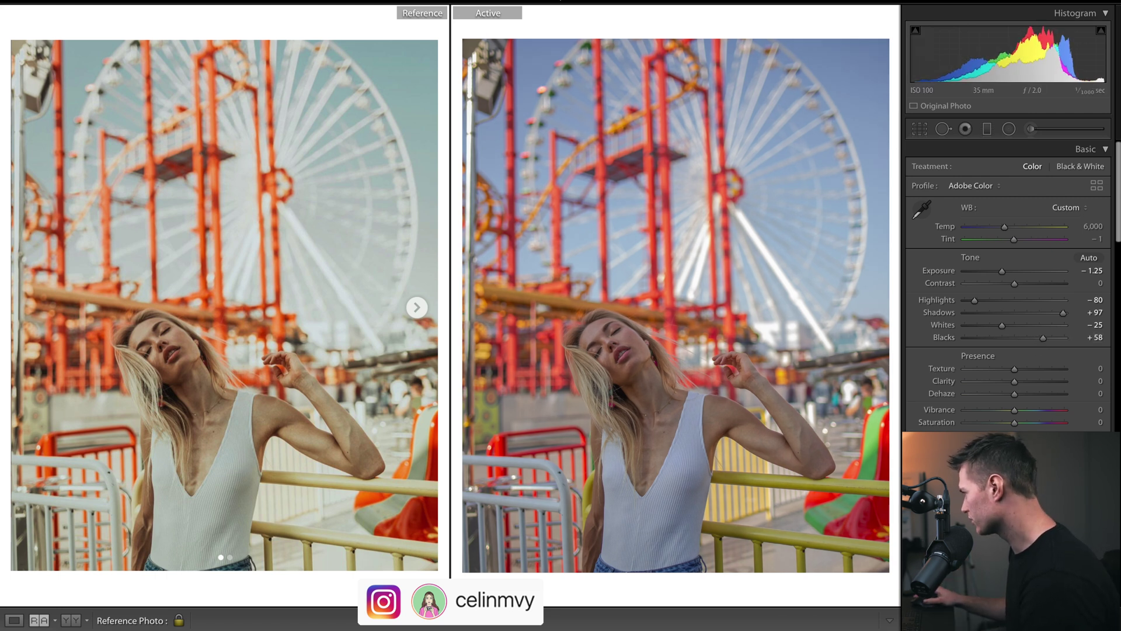
scroll(1119, 181, down, 3)
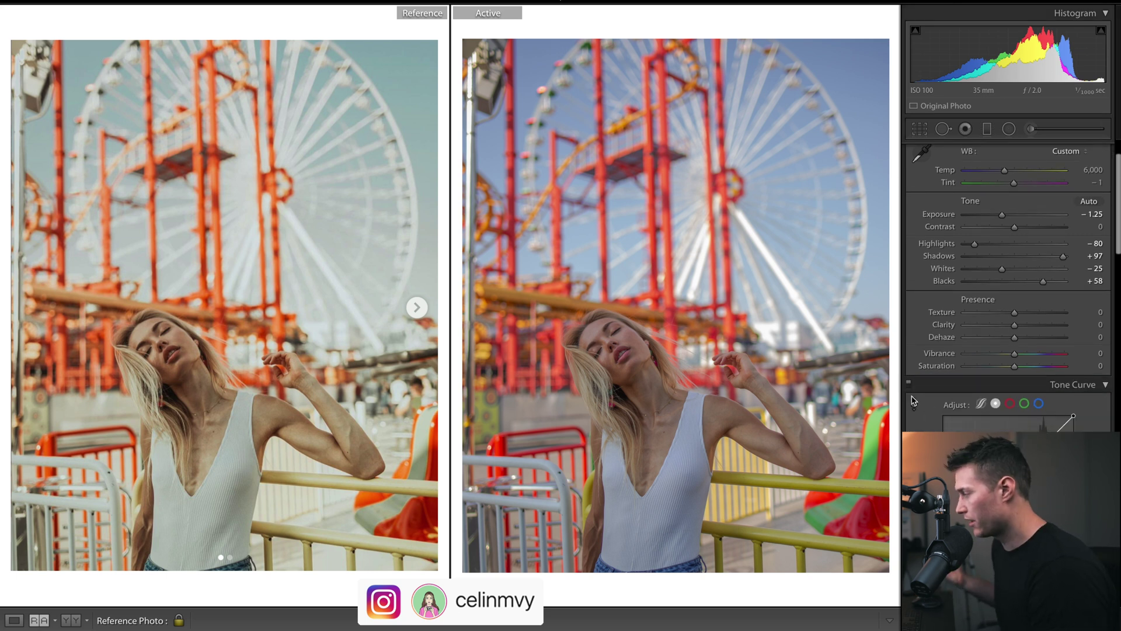
Step: Lift the curve's black point, add midtone and upper points, and lower the white point to 221
drag(944, 546, 951, 520)
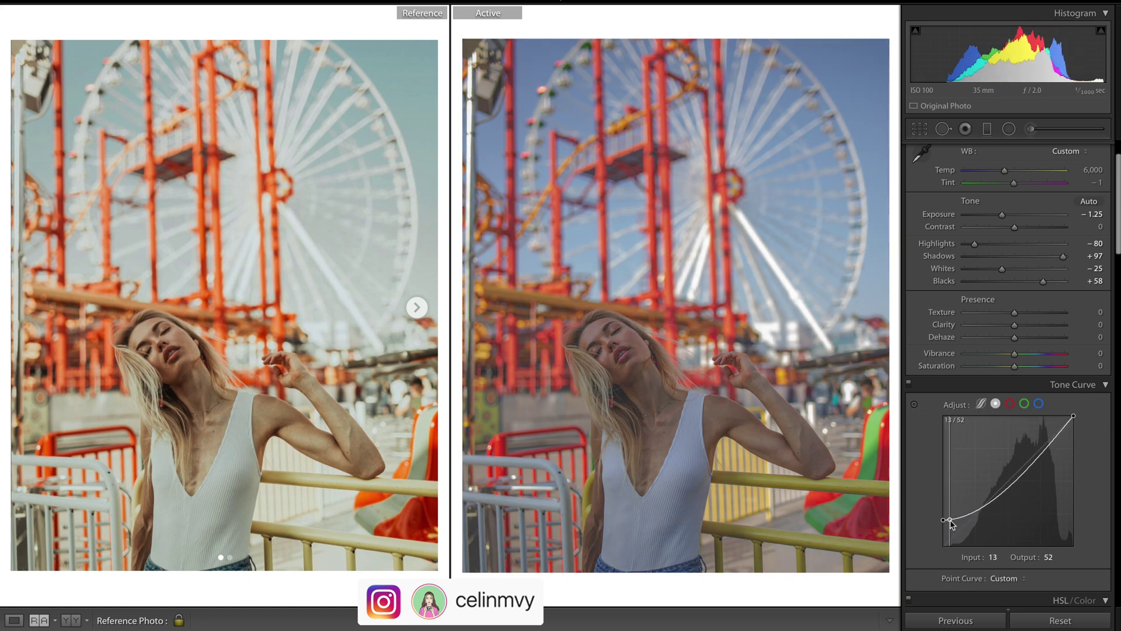
mouse_move(993, 499)
mouse_down()
mouse_move(1007, 478)
mouse_move(996, 487)
mouse_up()
click(1033, 448)
drag(1035, 450, 1038, 460)
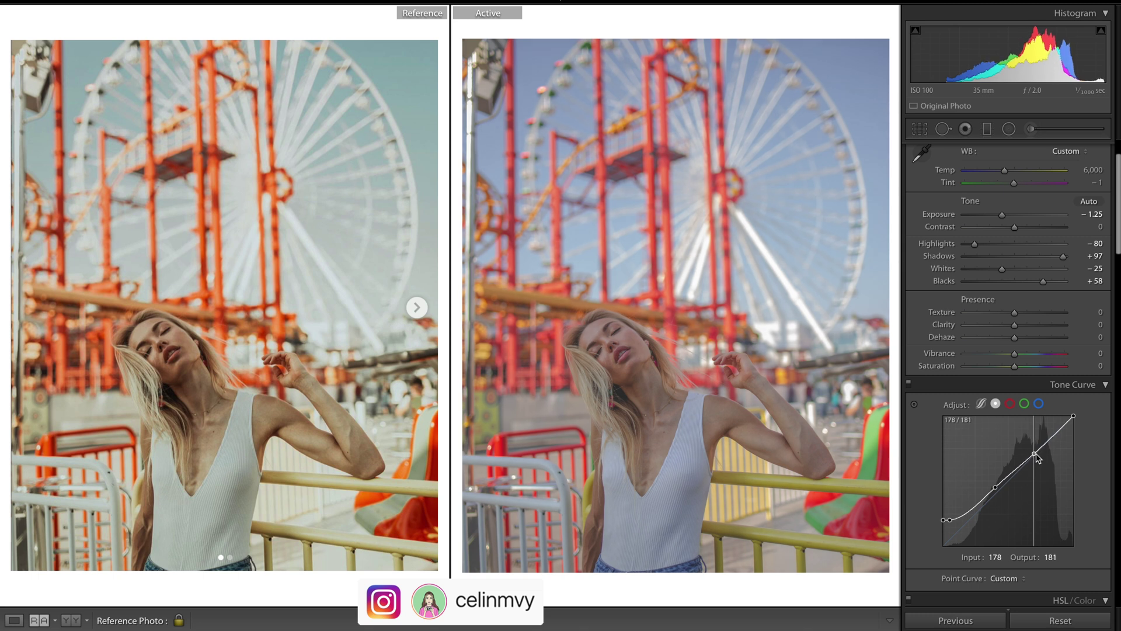
drag(1073, 416, 1086, 437)
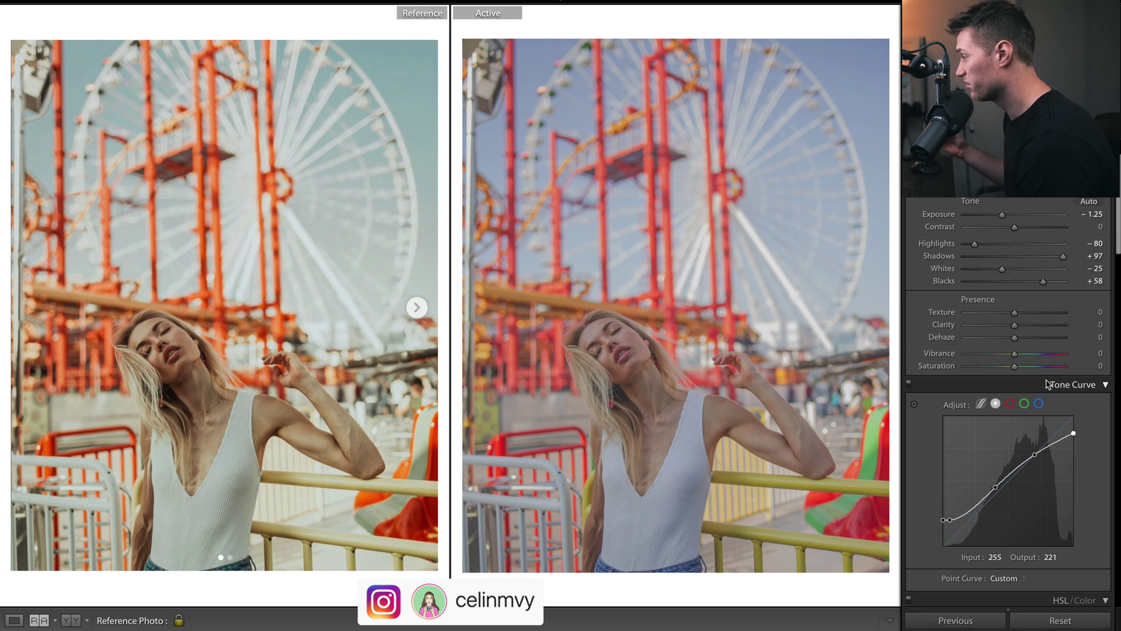
Step: Darken shadows and anchor midtones near 128/128 on the Red, Green and Blue channel curves
click(1010, 404)
drag(976, 514, 978, 531)
drag(1010, 496, 974, 532)
click(1024, 403)
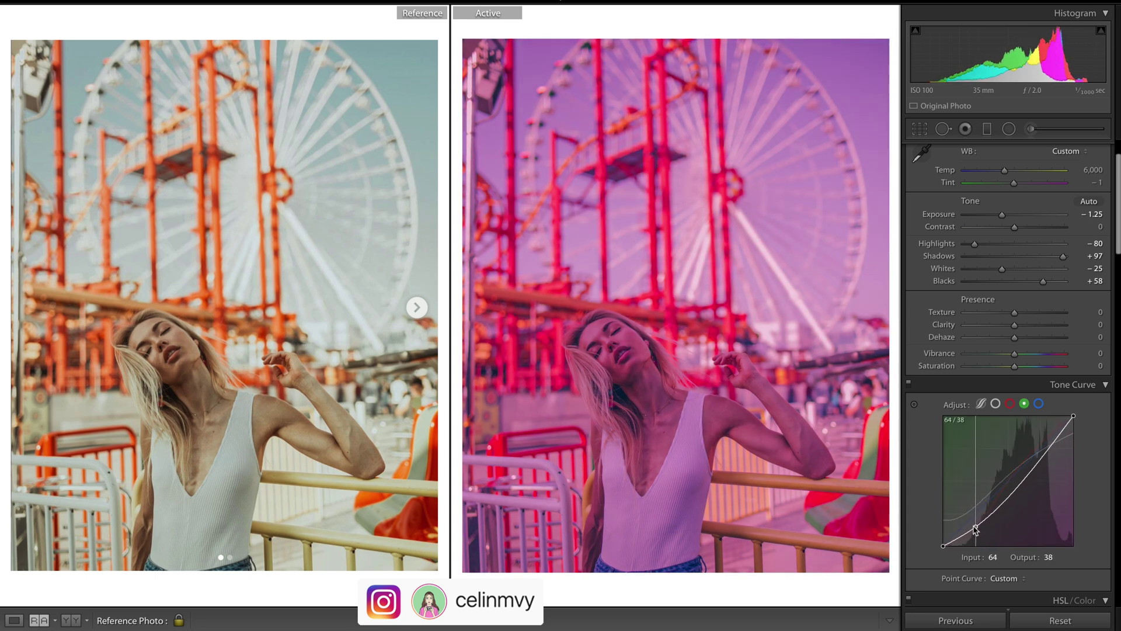
drag(1009, 496, 1010, 482)
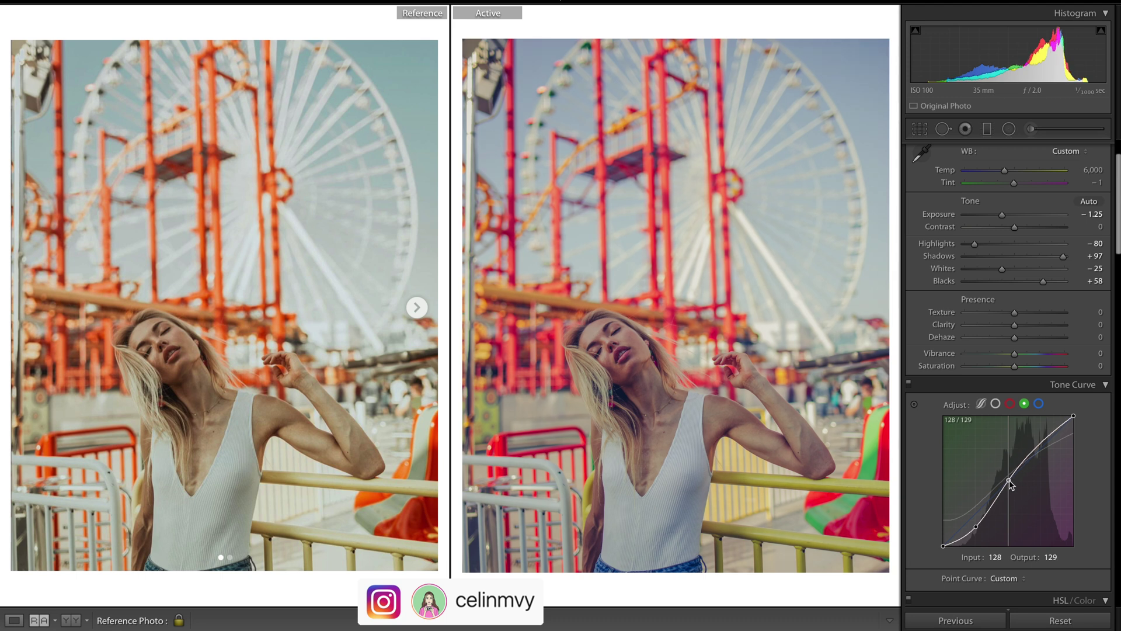
scroll(1117, 219, down, 3)
click(1039, 331)
drag(975, 442, 976, 456)
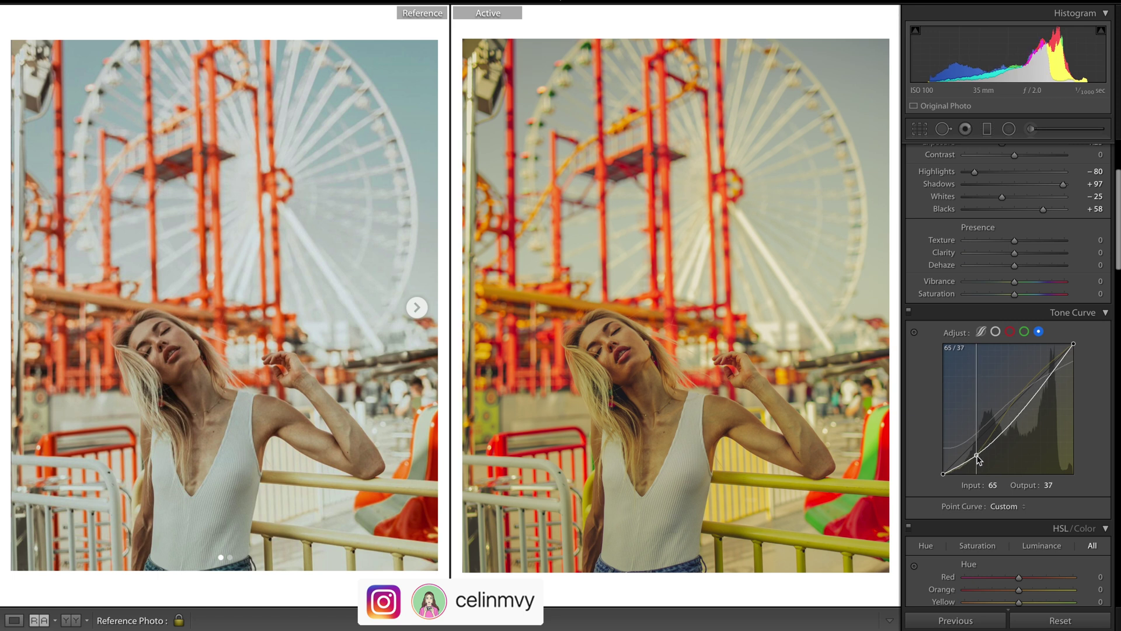
drag(1009, 418, 1009, 409)
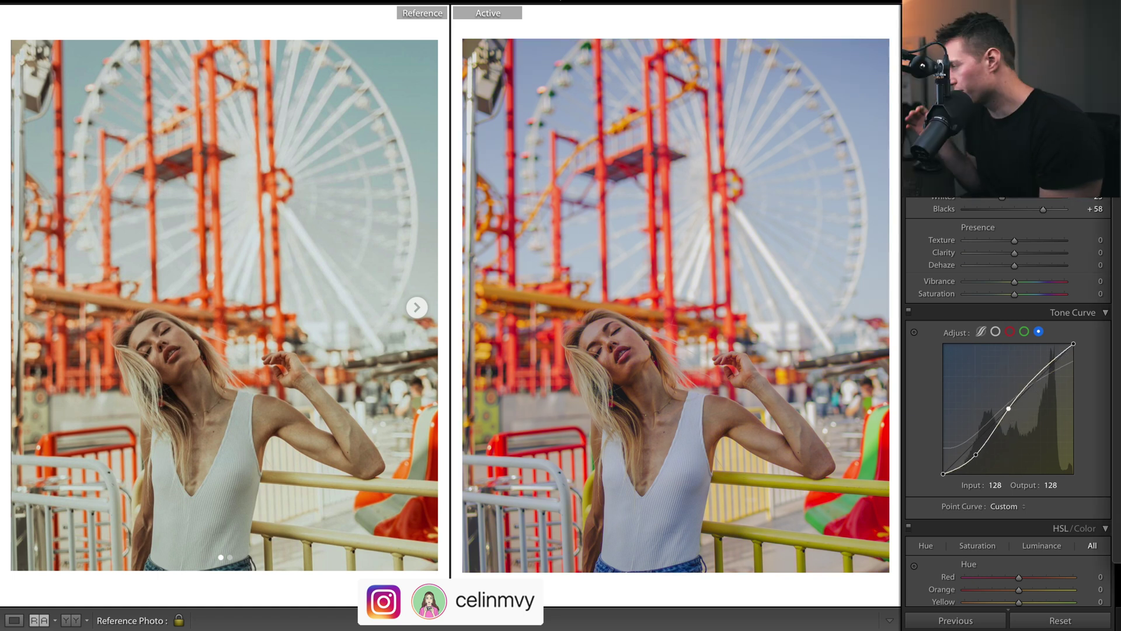
Step: Review each colour channel curve, then return to the overall RGB curve
click(1025, 332)
click(1010, 332)
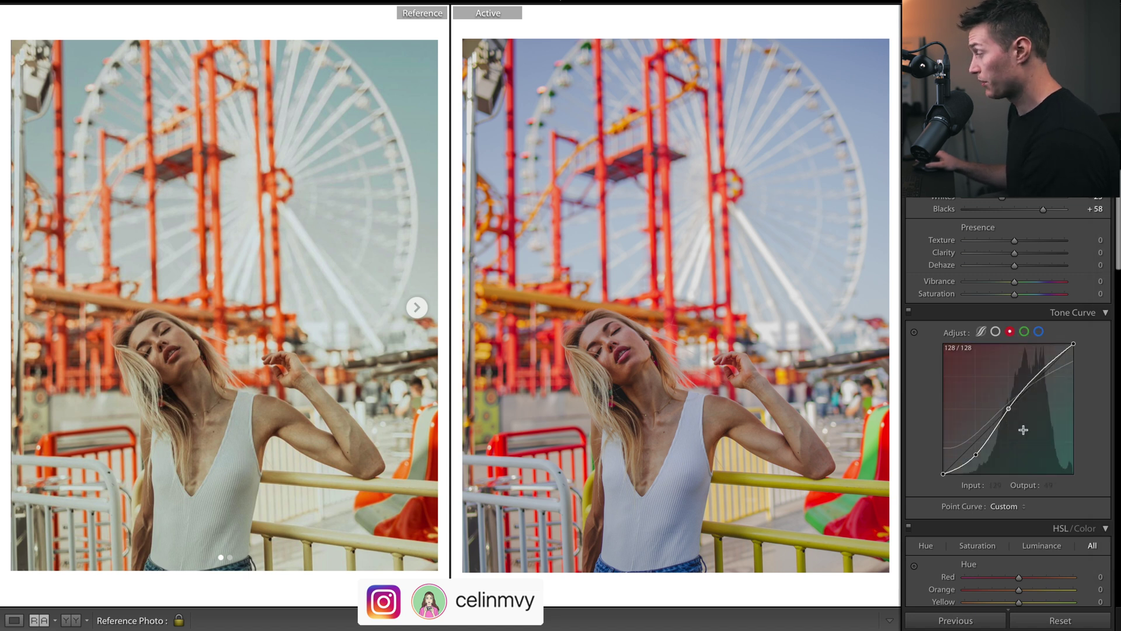
click(1025, 333)
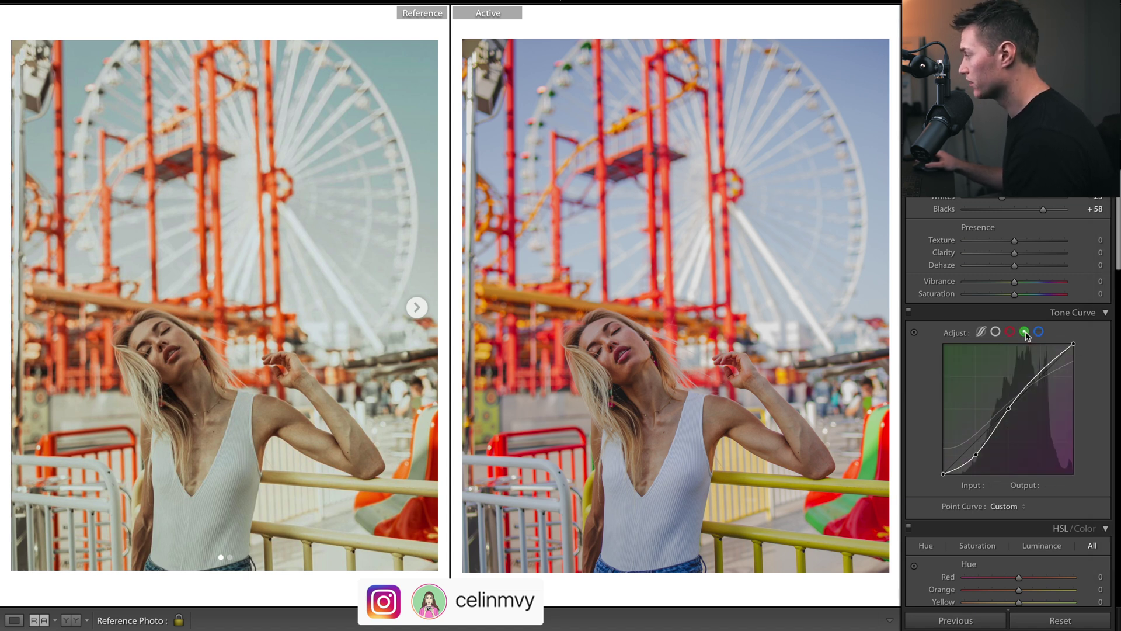
click(1039, 332)
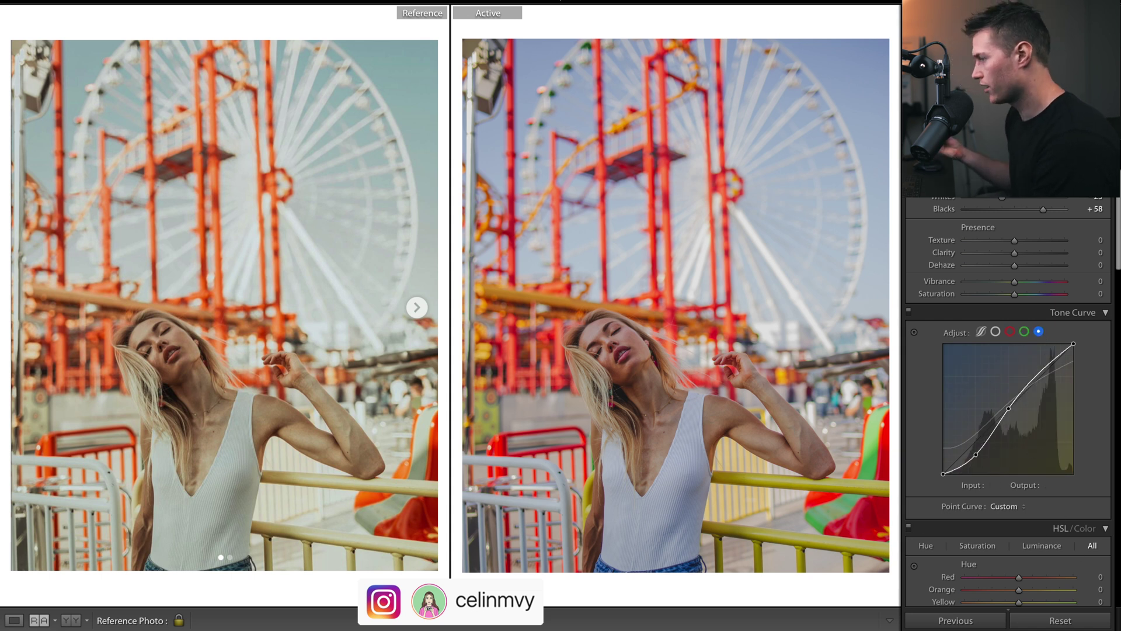
click(996, 332)
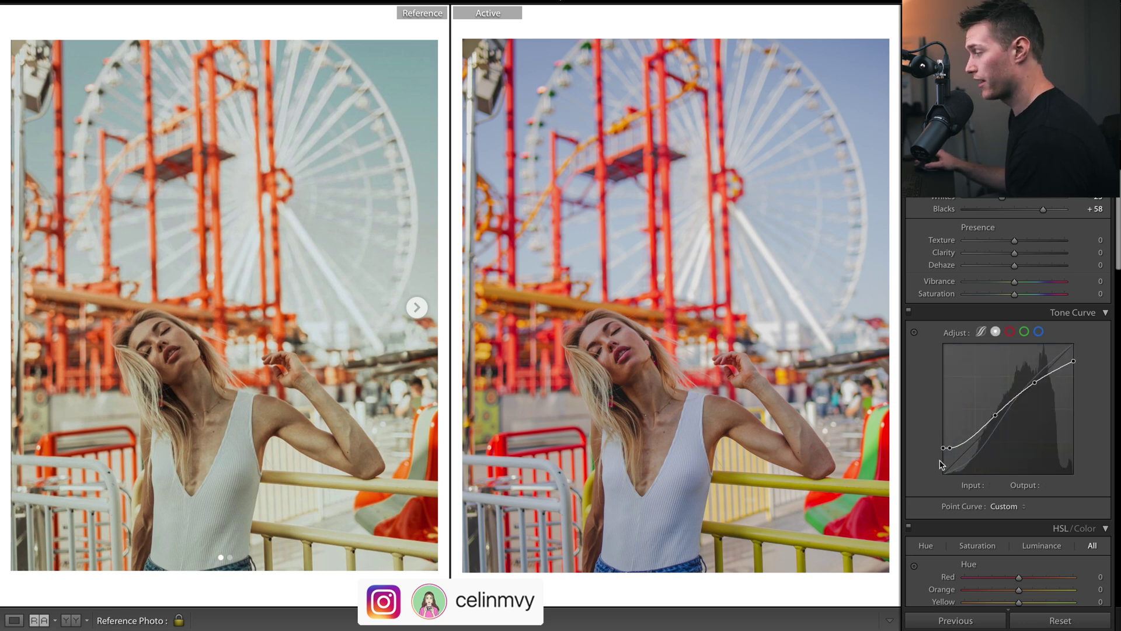
key(ctrl+alt+shift+2)
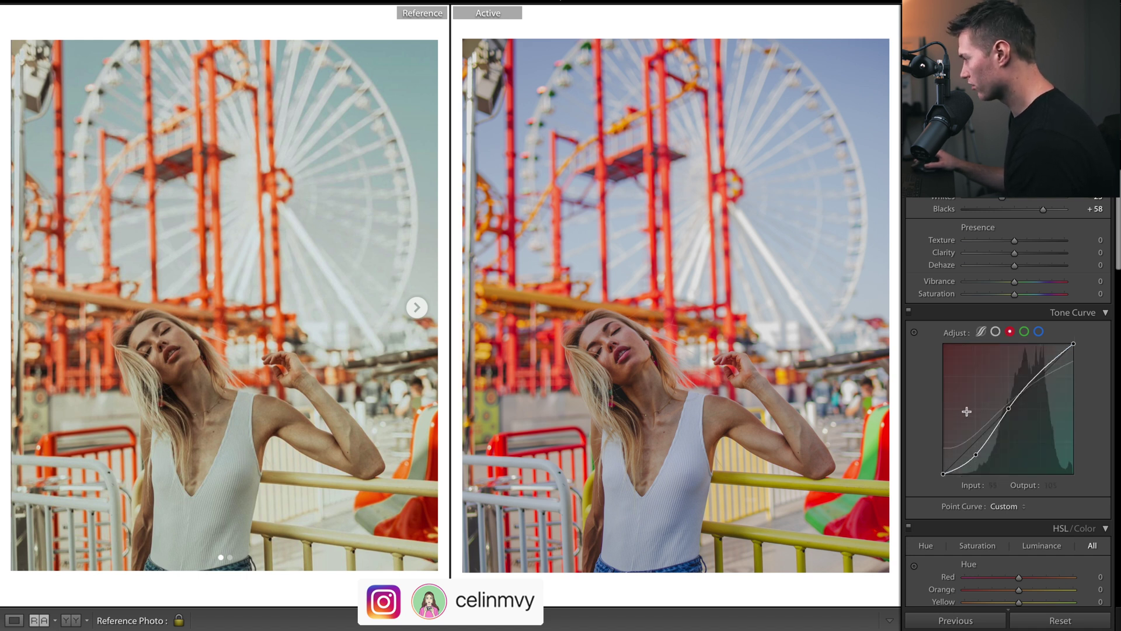
click(996, 332)
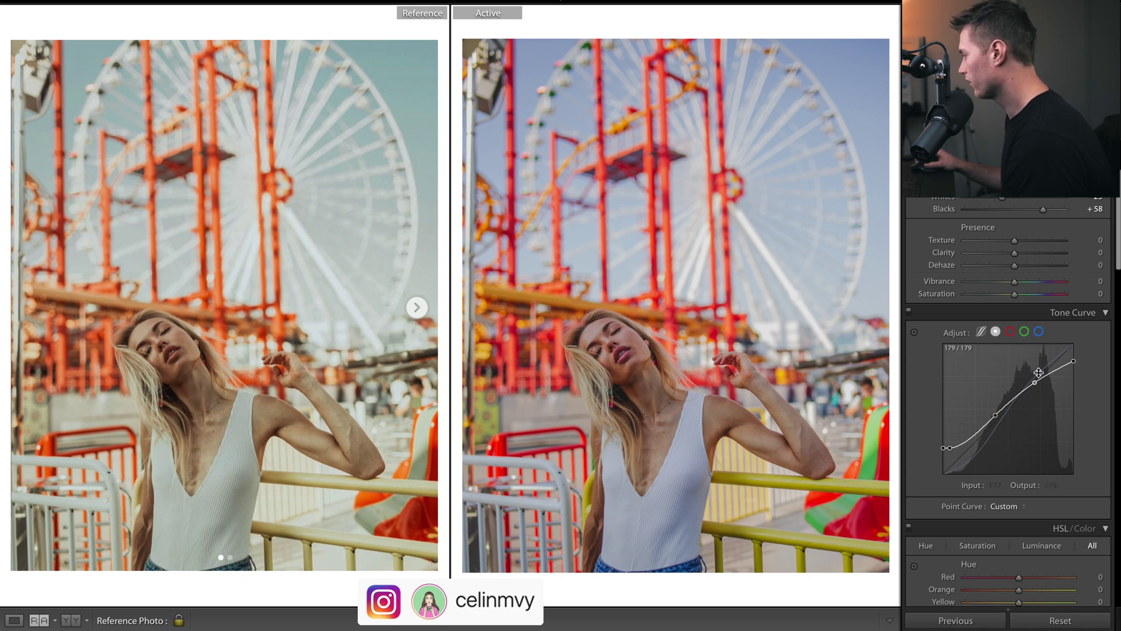
Step: Raise Shadows to +100, reduce Saturation to −20, slightly lower Clarity and lift Whites
scroll(1106, 204, up, 2)
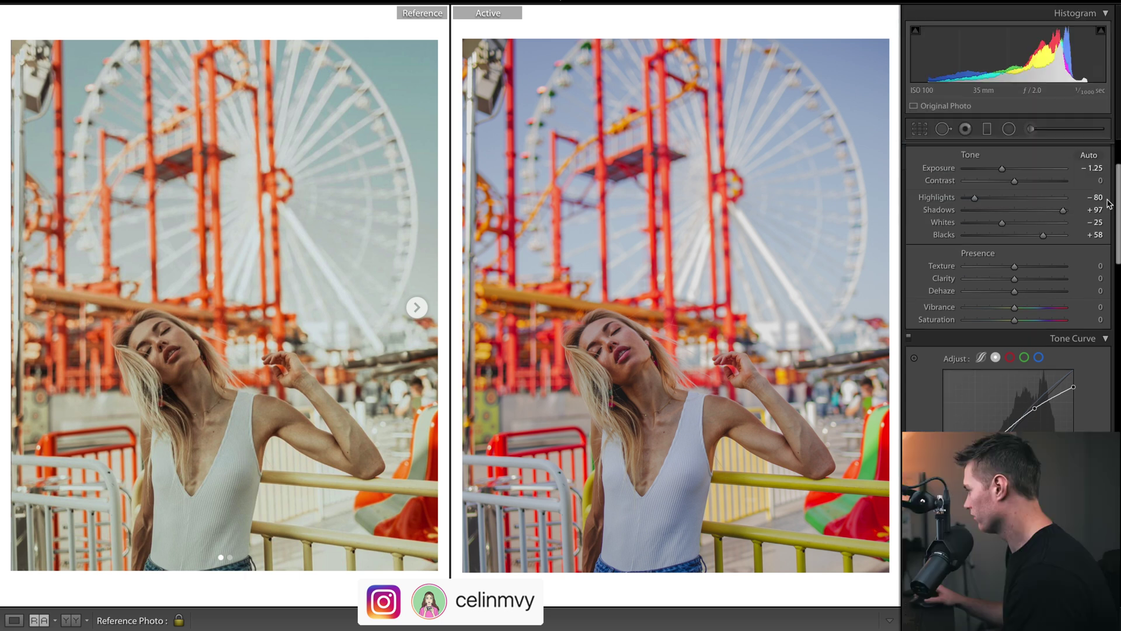
drag(1066, 216, 1070, 215)
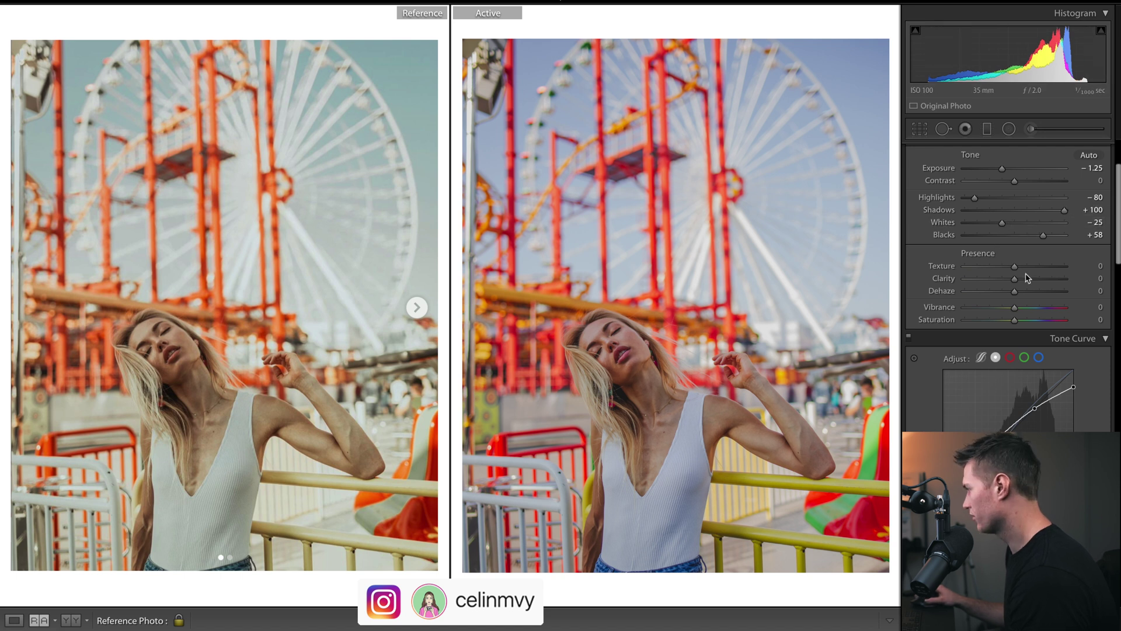
drag(1014, 320, 1005, 323)
drag(1015, 279, 1013, 280)
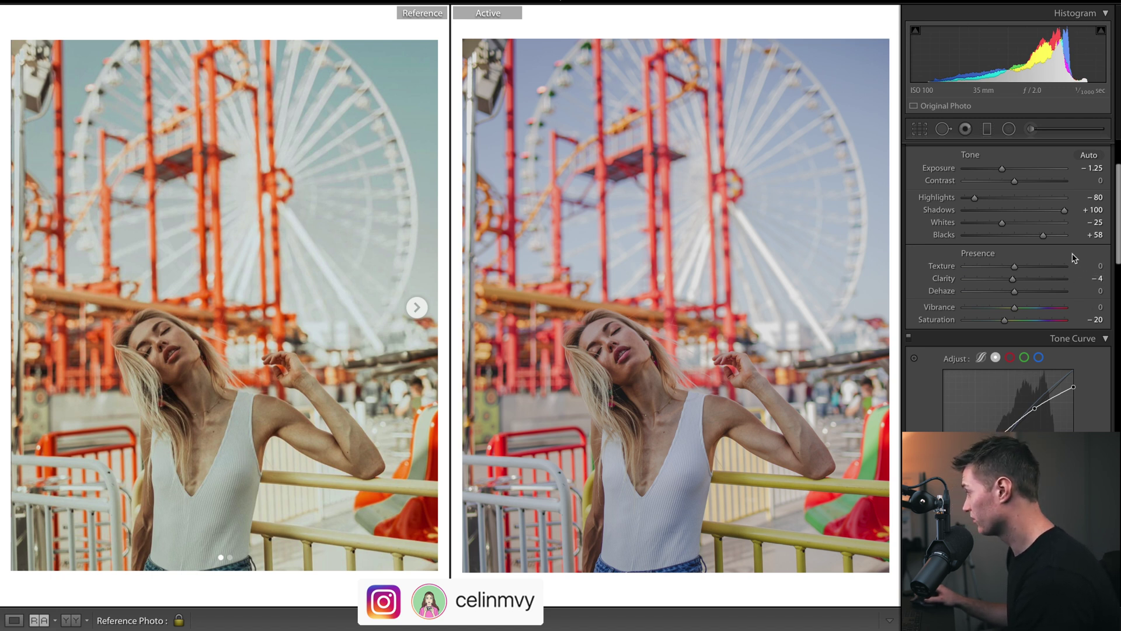
drag(1001, 223, 1042, 237)
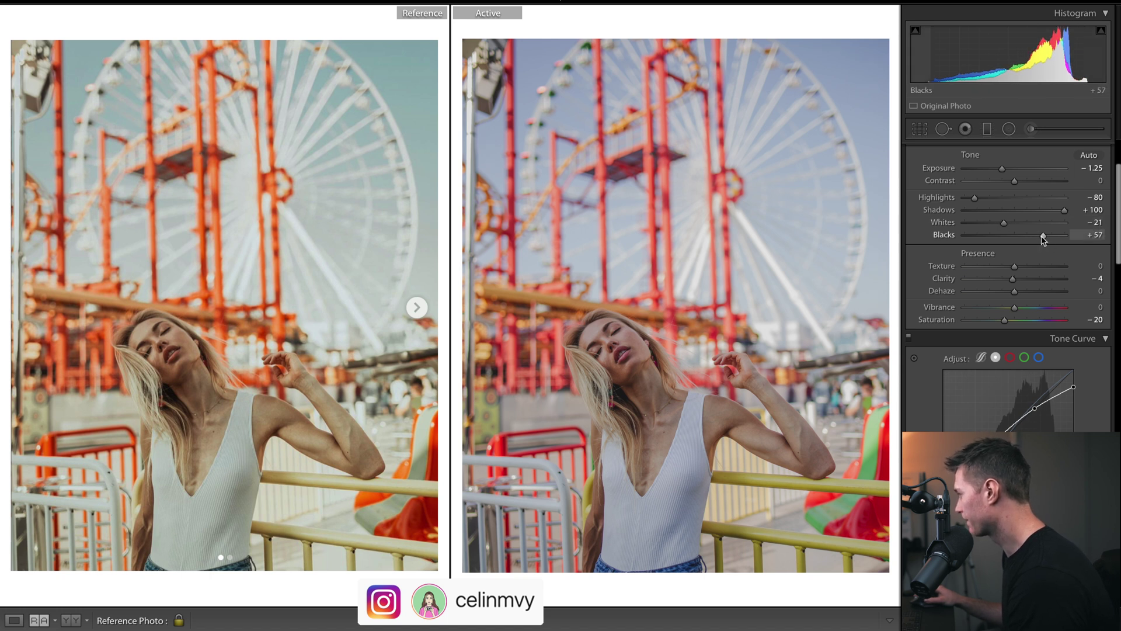
Step: Enable lens profile corrections and raise Contrast to +41
scroll(1117, 182, down, 20)
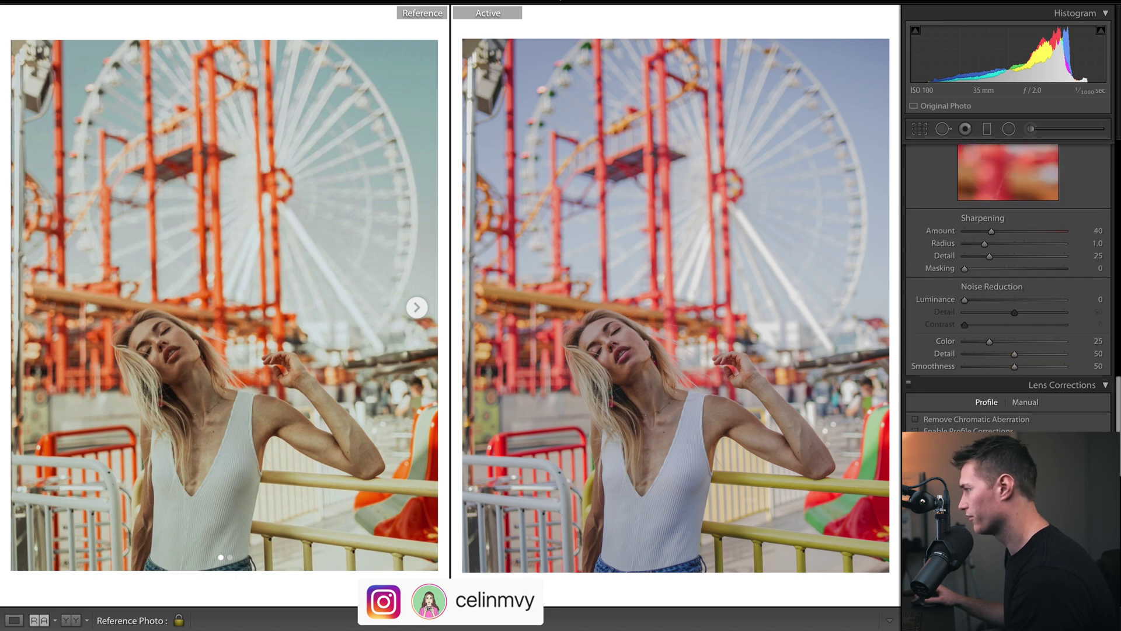
scroll(1008, 263, up, 10)
click(917, 275)
scroll(1098, 379, up, 10)
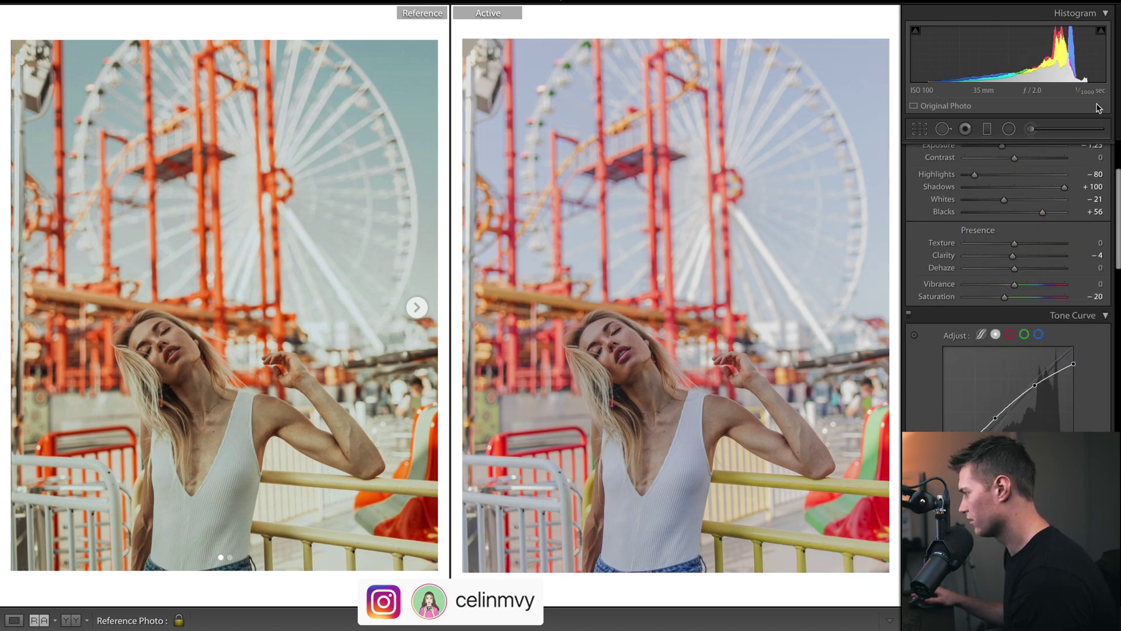
drag(1014, 283, 1037, 286)
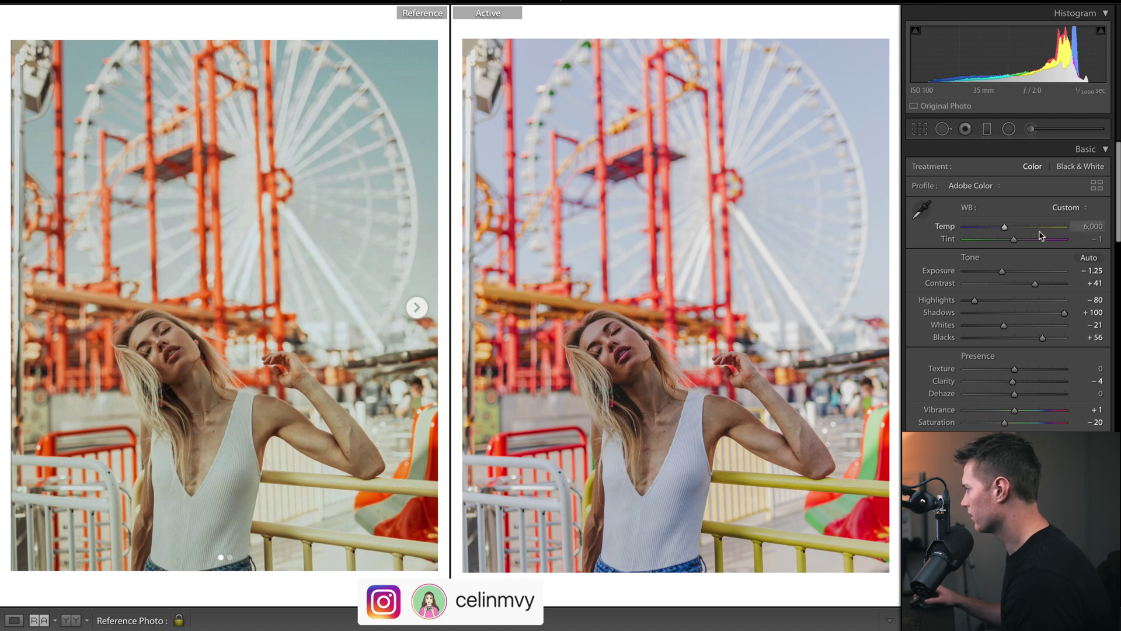
Step: Warm Temp to 7,129; split-tone highlights Hue 70, Saturation 7, and shadows Hue 82
drag(1001, 230, 1016, 230)
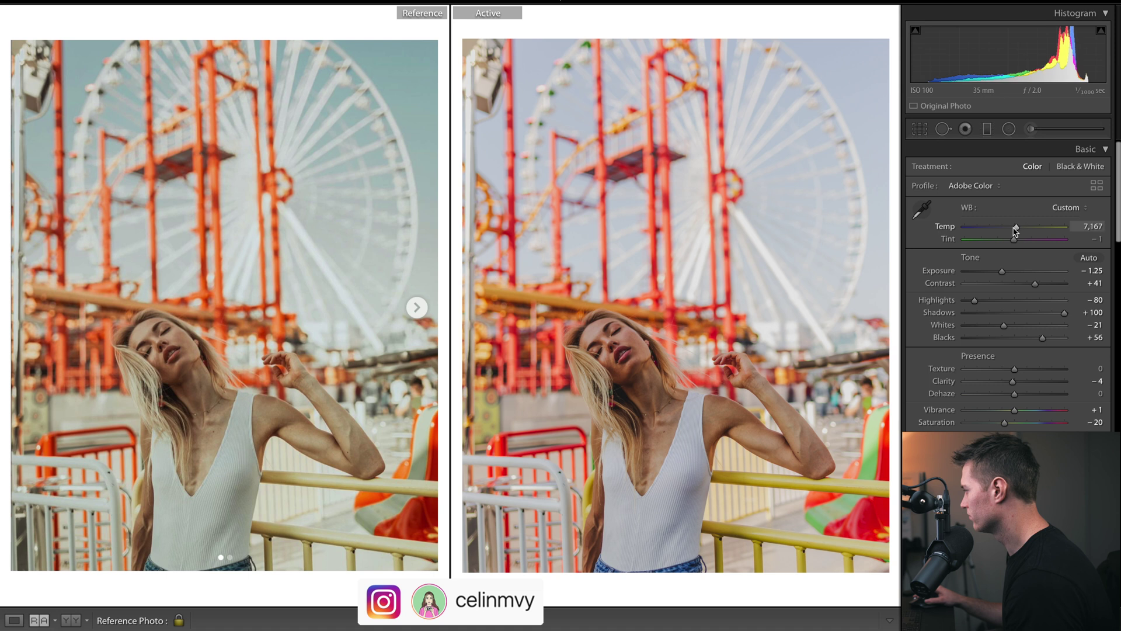
drag(1016, 231, 1015, 230)
scroll(1112, 169, down, 10)
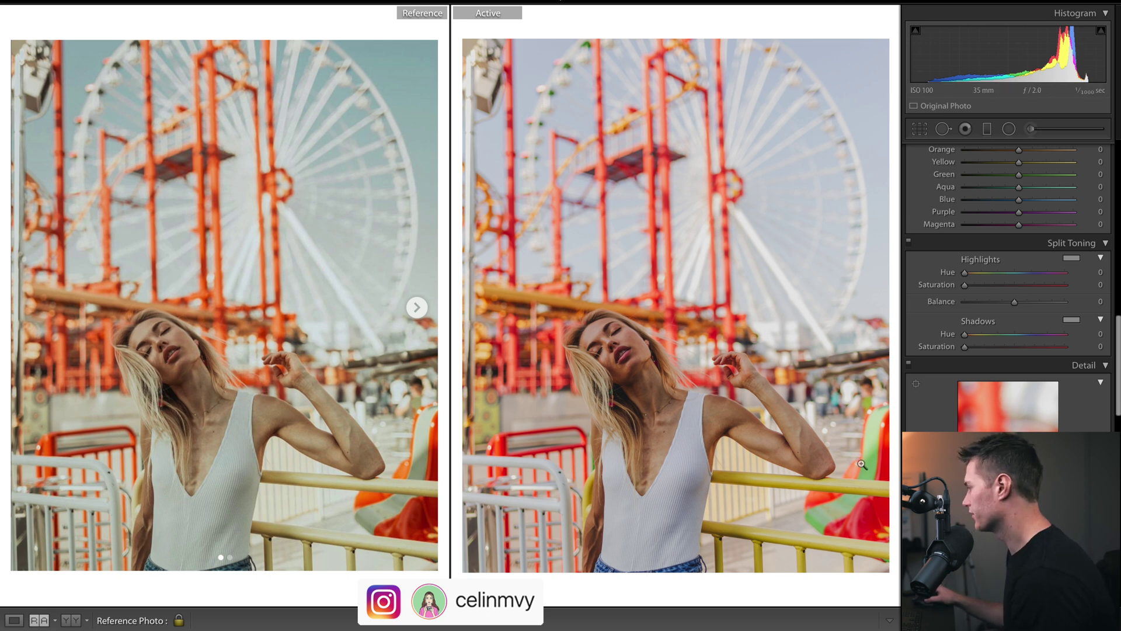
drag(965, 273, 984, 275)
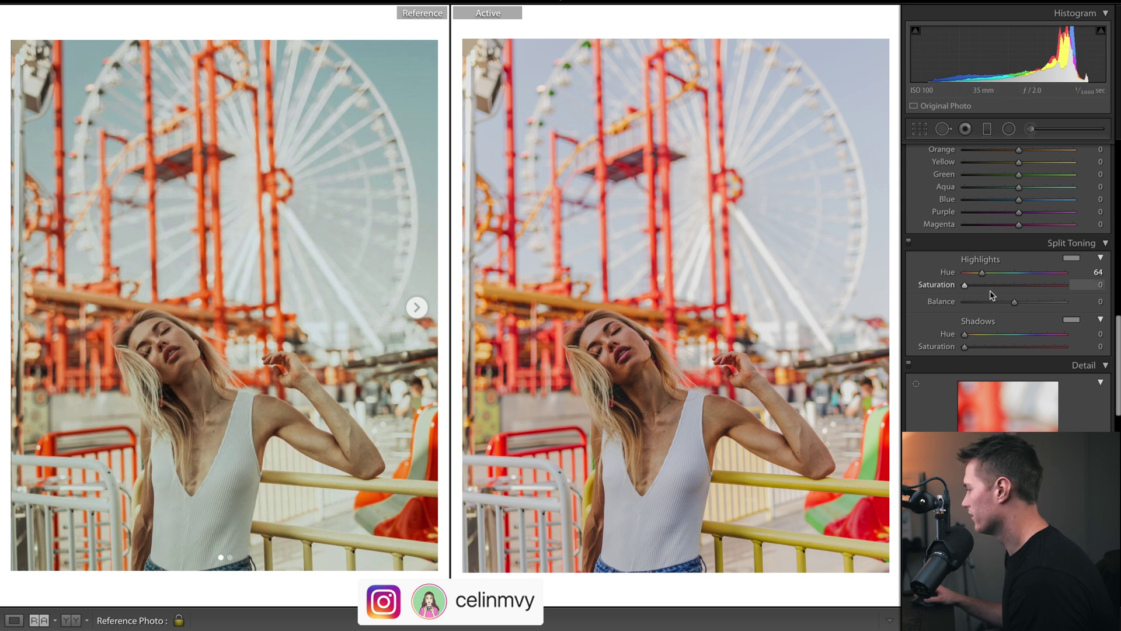
drag(966, 286, 973, 289)
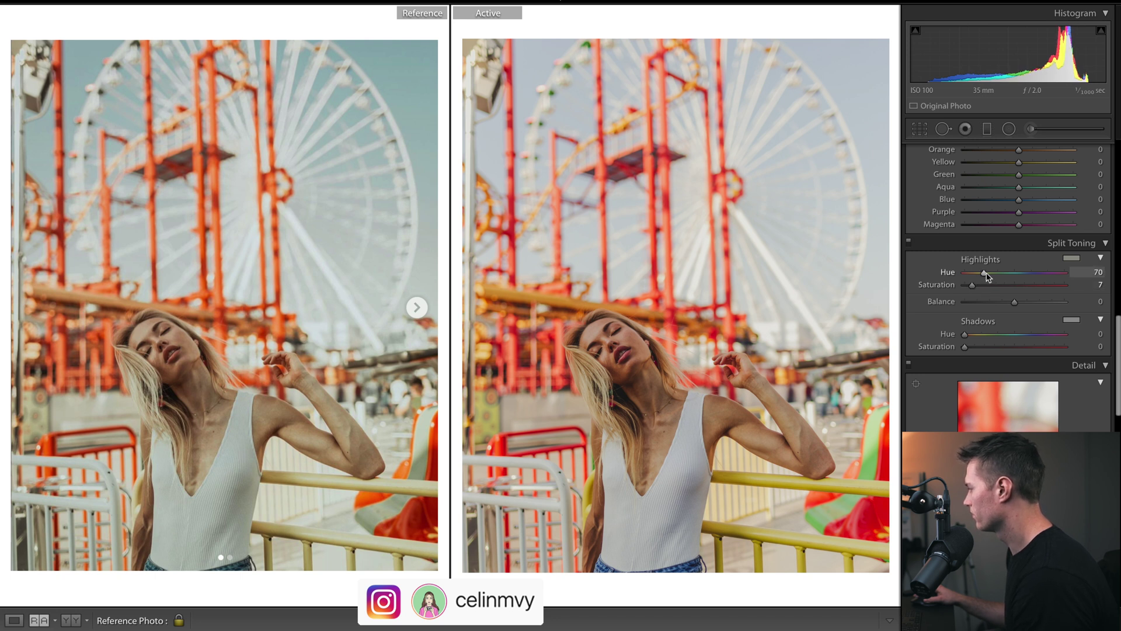
drag(964, 336, 986, 340)
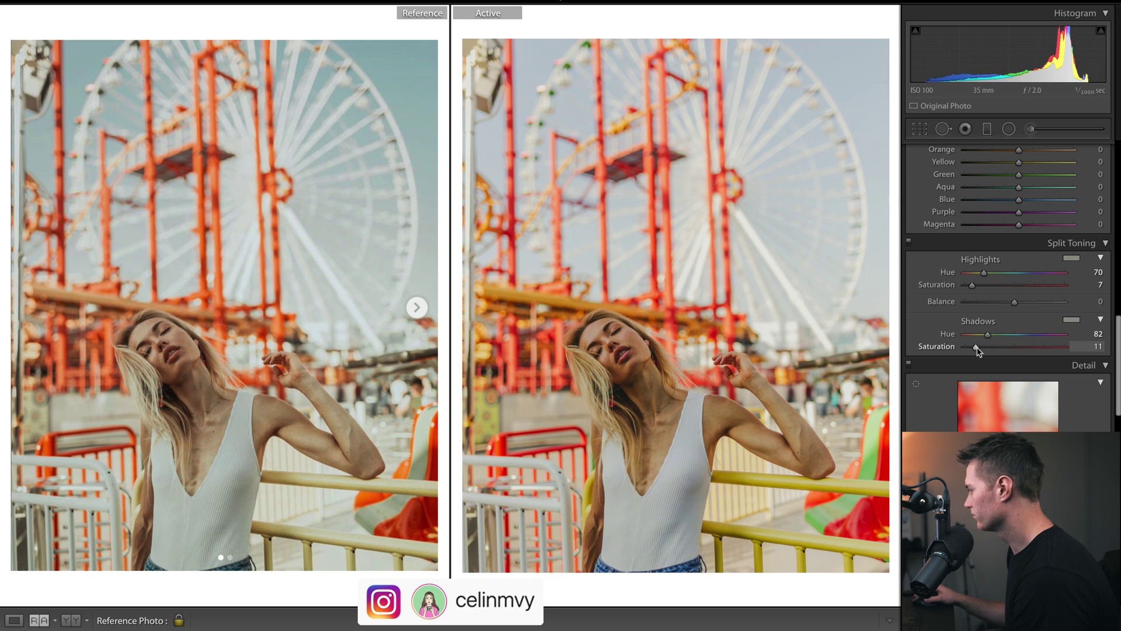
scroll(979, 349, up, 5)
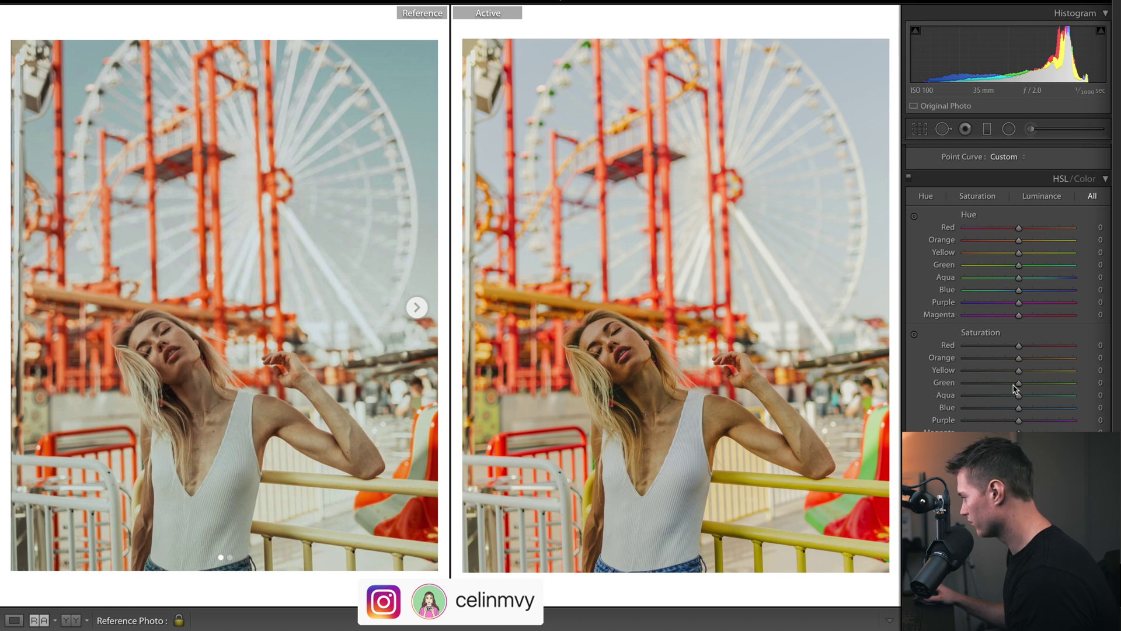
Step: Set HSL saturation Green −100, Yellow −45, Orange −25, Red +12; hues Red +37, Orange −6, Yellow −26
drag(1018, 383, 1005, 361)
drag(1019, 345, 1026, 345)
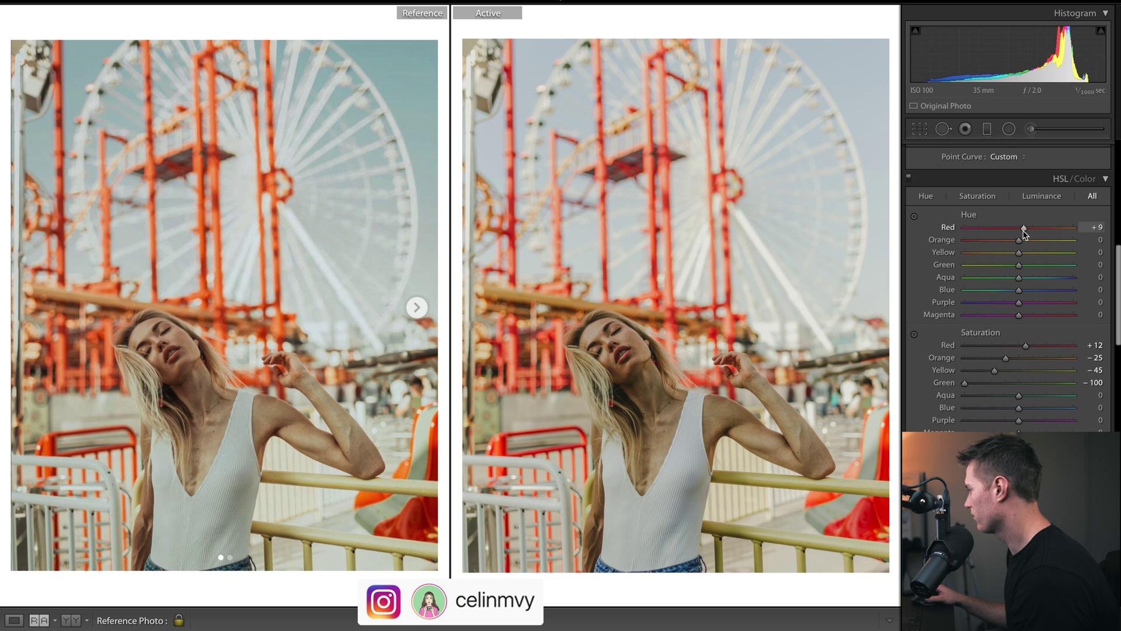
drag(1027, 235, 1039, 238)
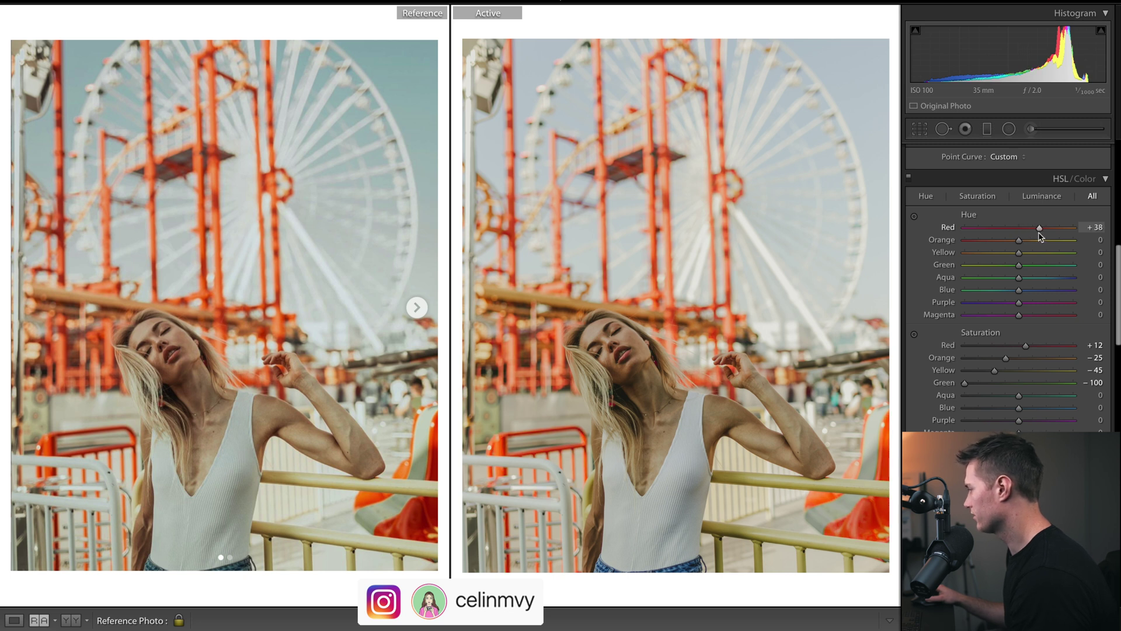
drag(1023, 244, 981, 251)
double_click(982, 252)
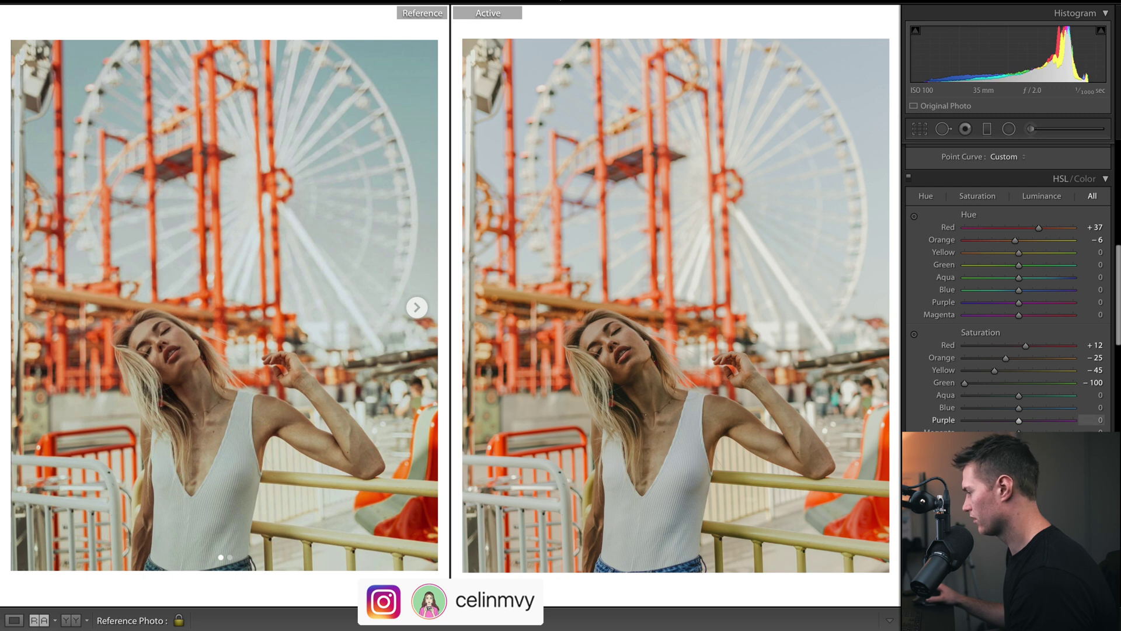
mouse_move(1019, 252)
mouse_down()
mouse_move(956, 256)
mouse_move(1044, 267)
mouse_move(1012, 258)
mouse_up()
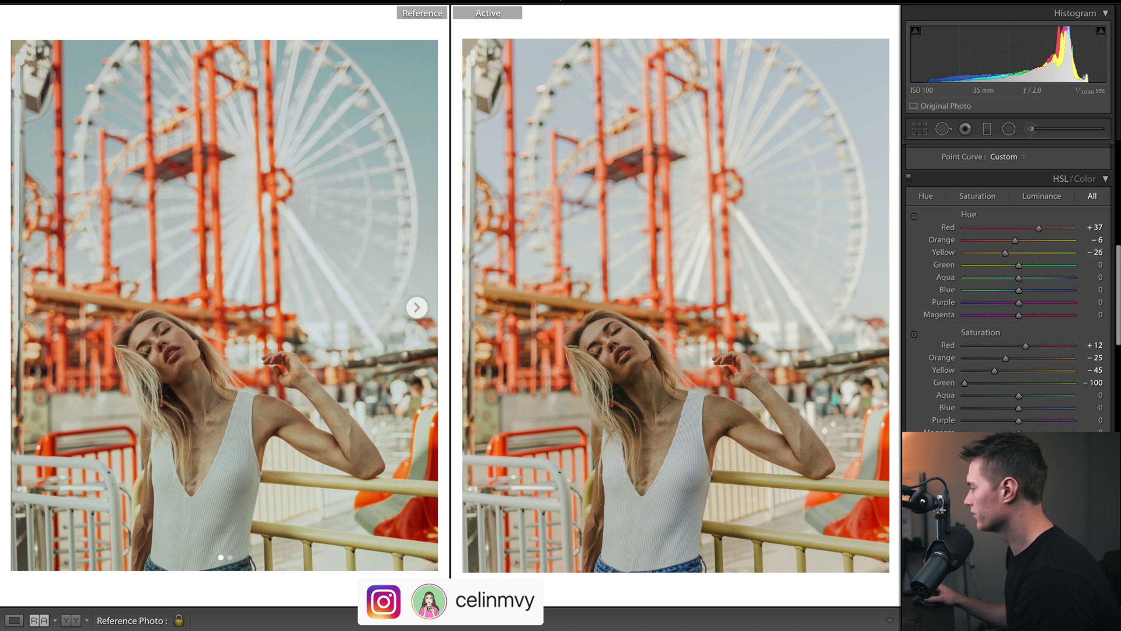
scroll(1118, 292, down, 1)
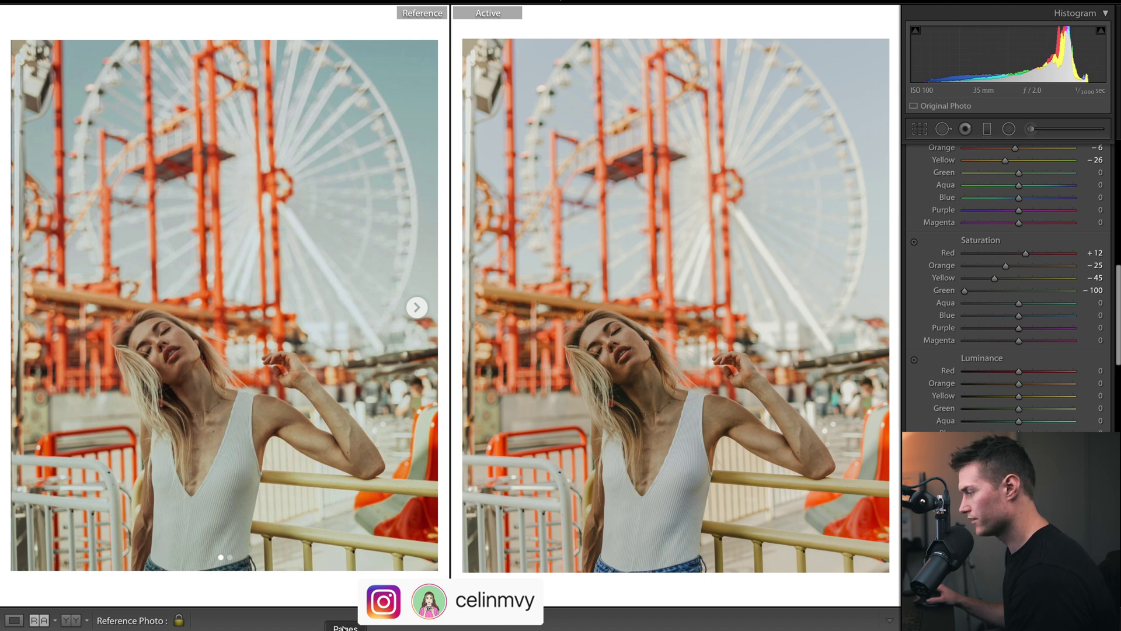
Step: Draw a reset graduated filter across the photo's middle with Exposure +0.38, then finish it
click(987, 128)
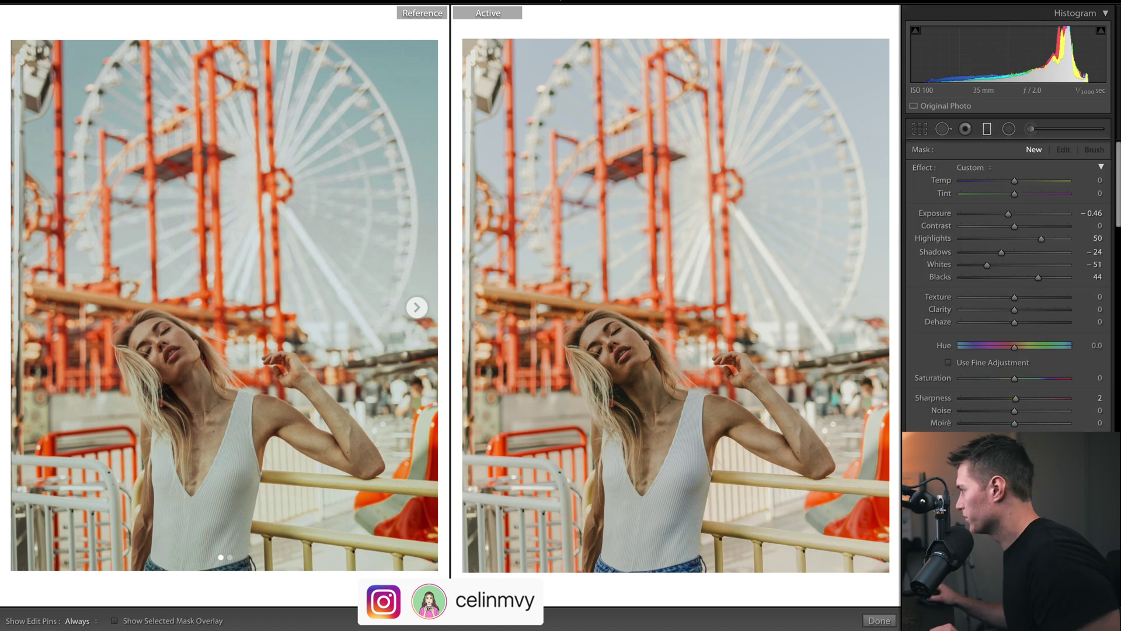
click(987, 128)
click(987, 129)
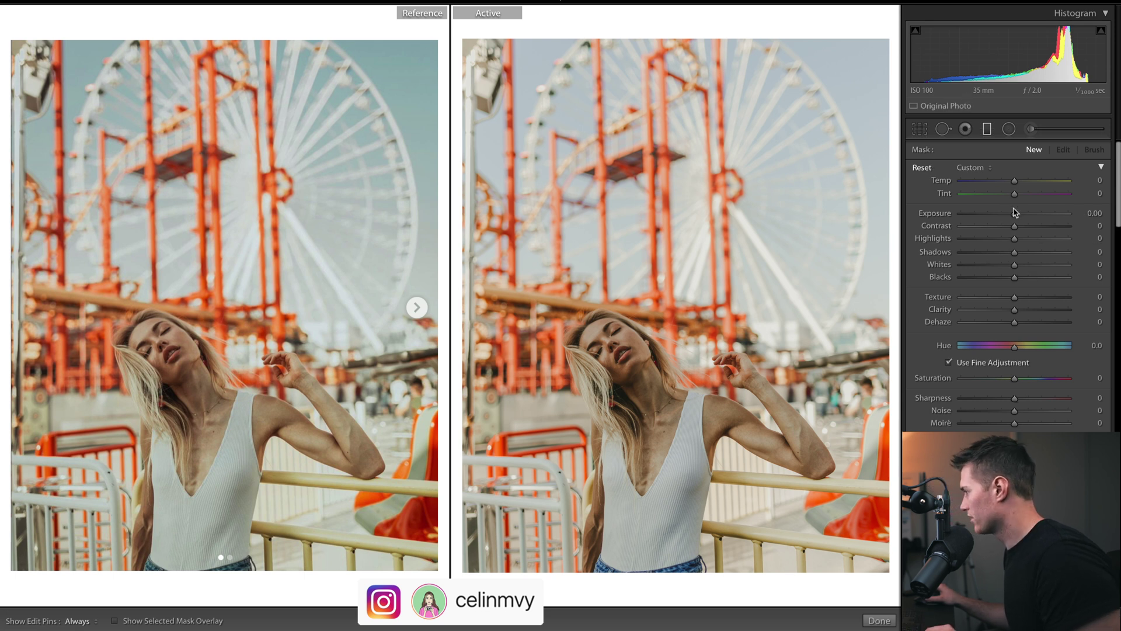
double_click(924, 168)
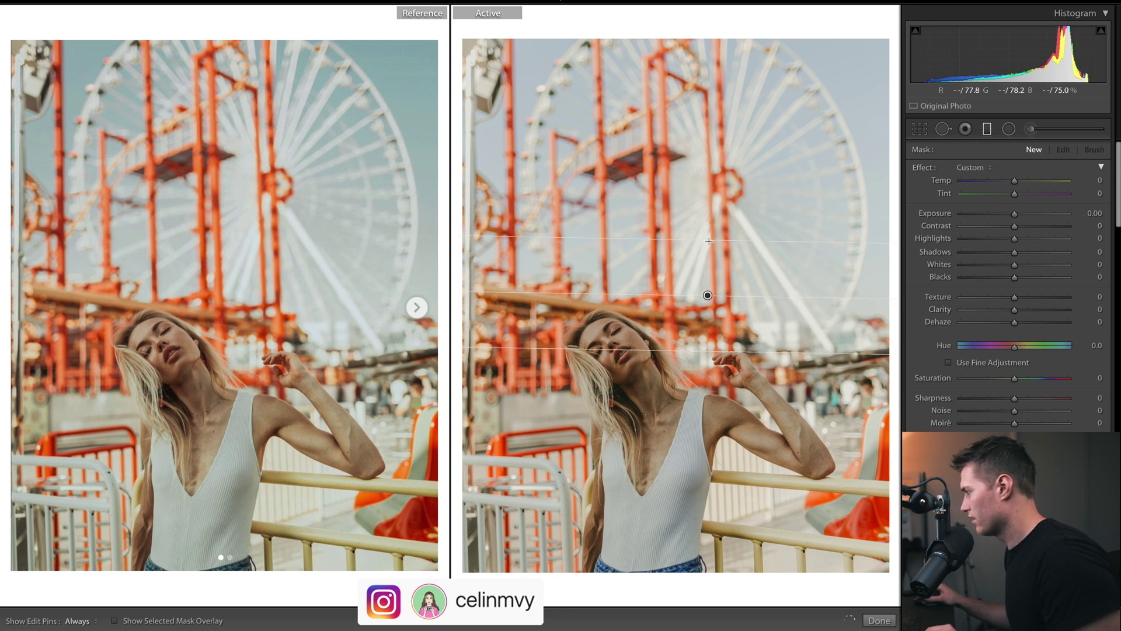
drag(702, 358, 719, 221)
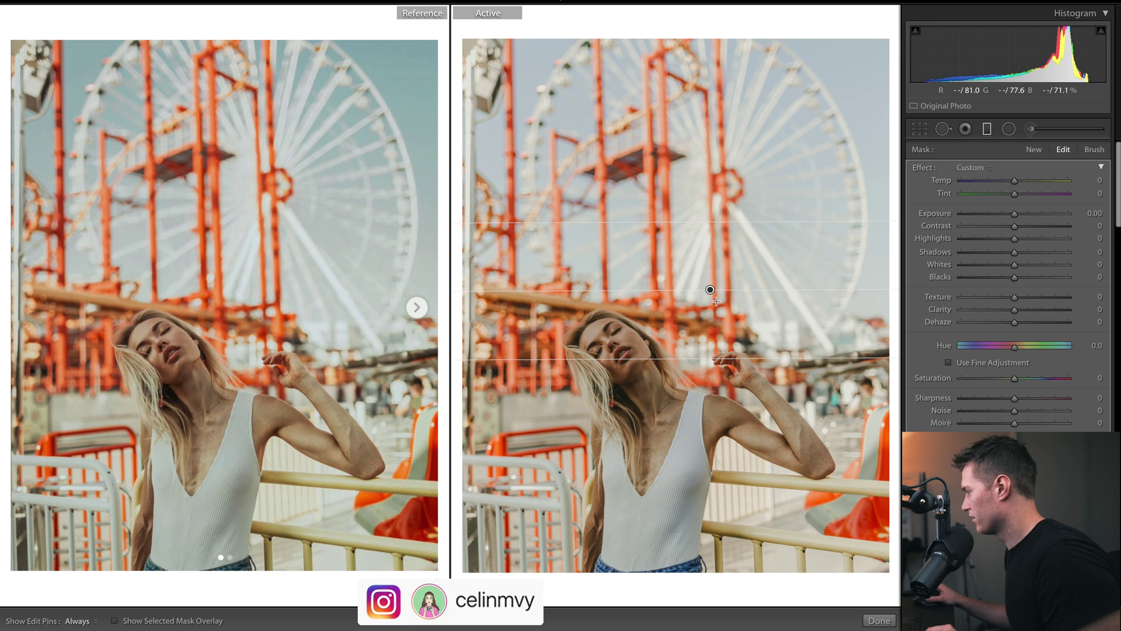
drag(711, 291, 712, 298)
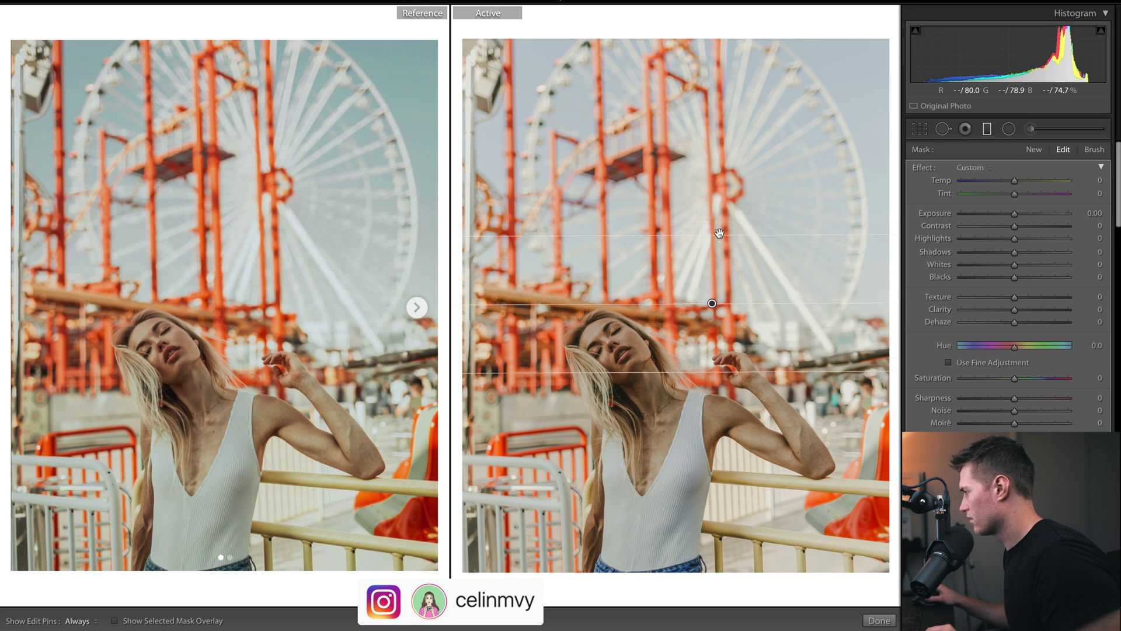
drag(719, 231, 719, 222)
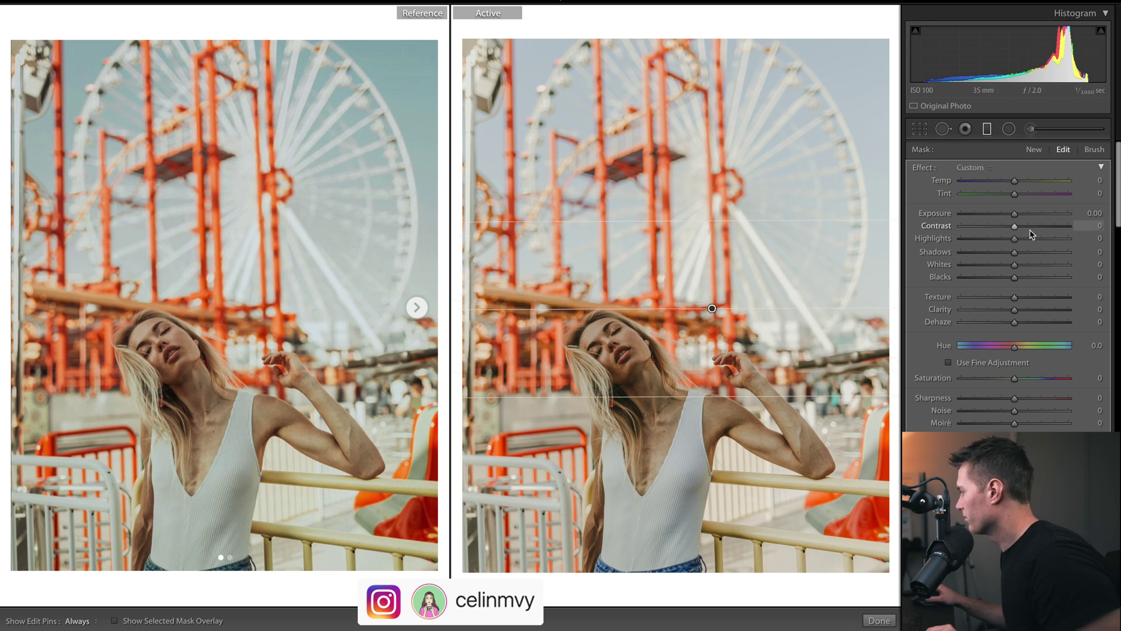
drag(1016, 217, 1021, 217)
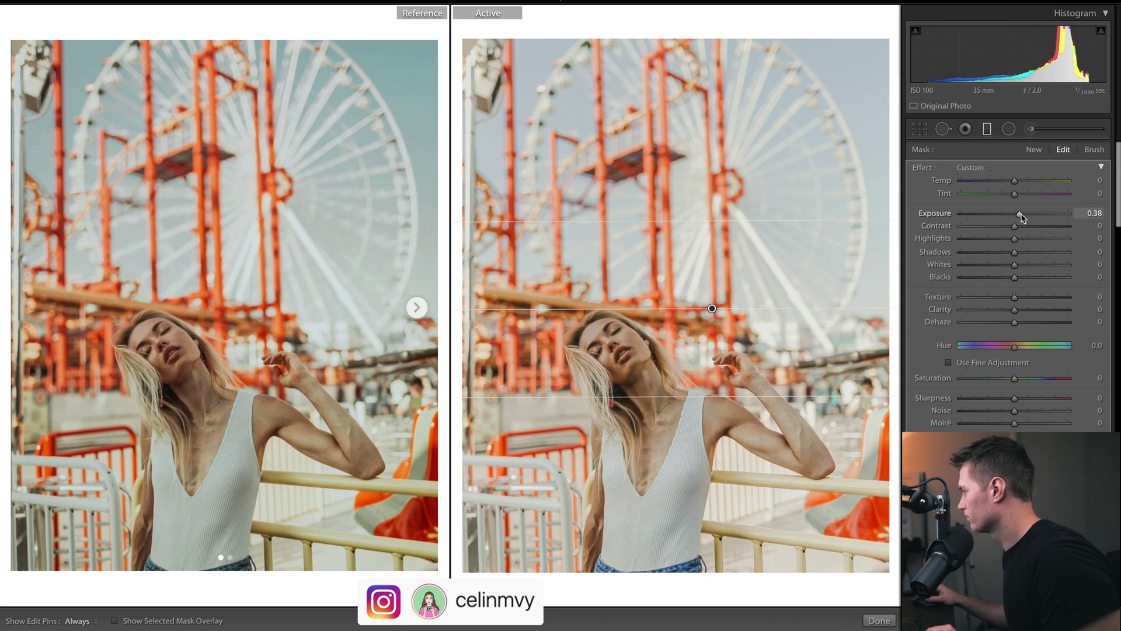
key(m)
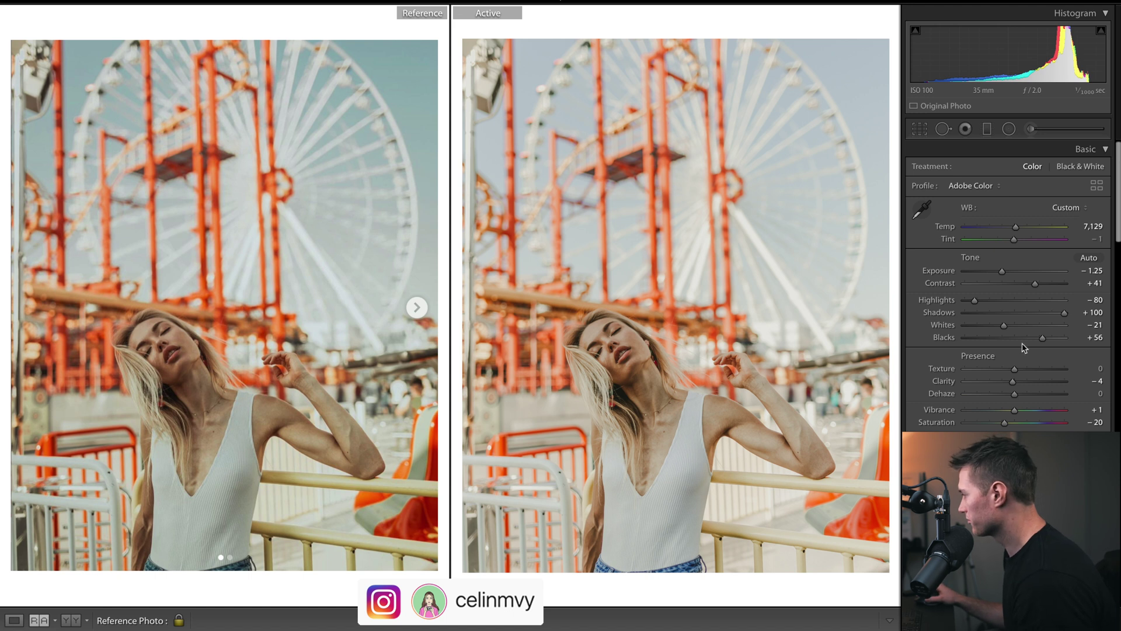
Step: Set post-crop vignette Amount −18, Feather 89, and Grain Amount 9
drag(1117, 173, 1117, 283)
scroll(1016, 292, down, 5)
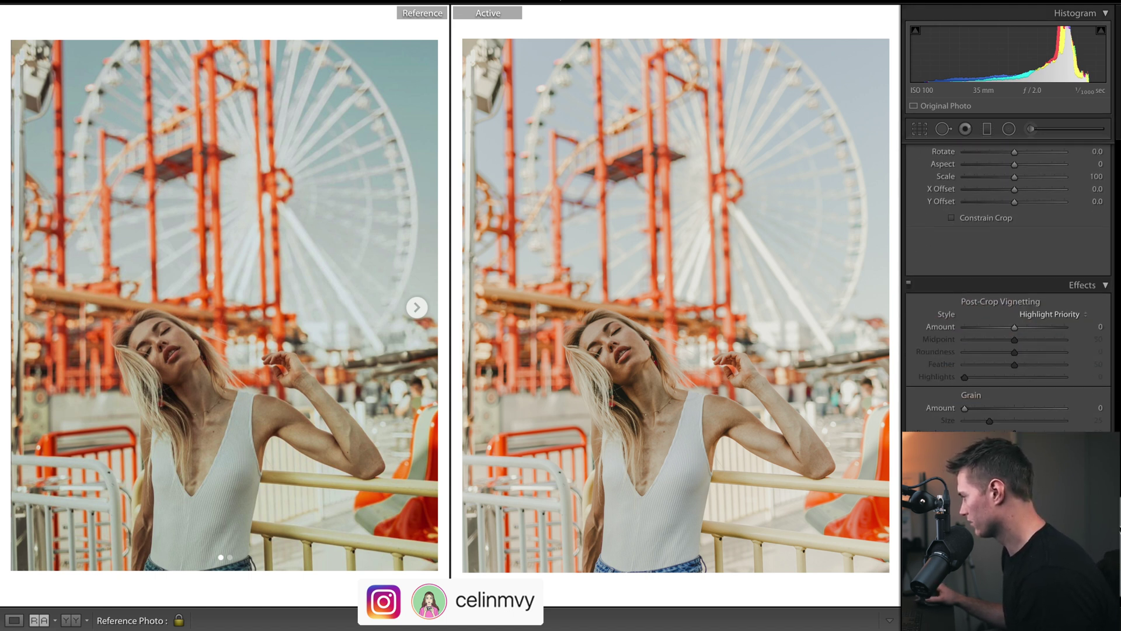
drag(1019, 326, 1052, 362)
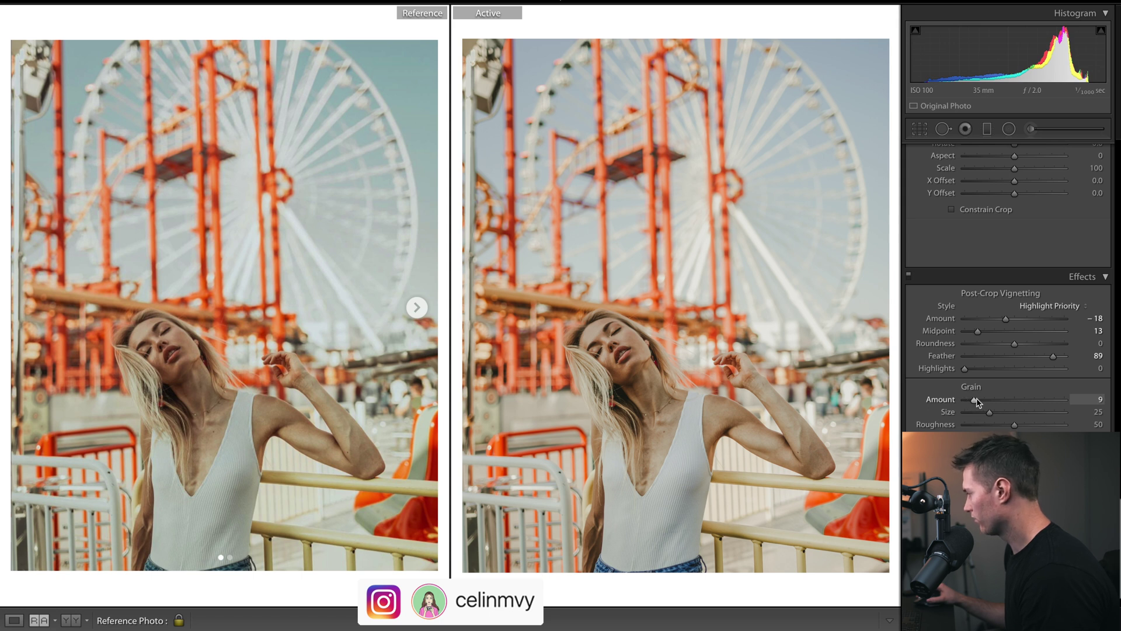
scroll(1072, 243, up, 15)
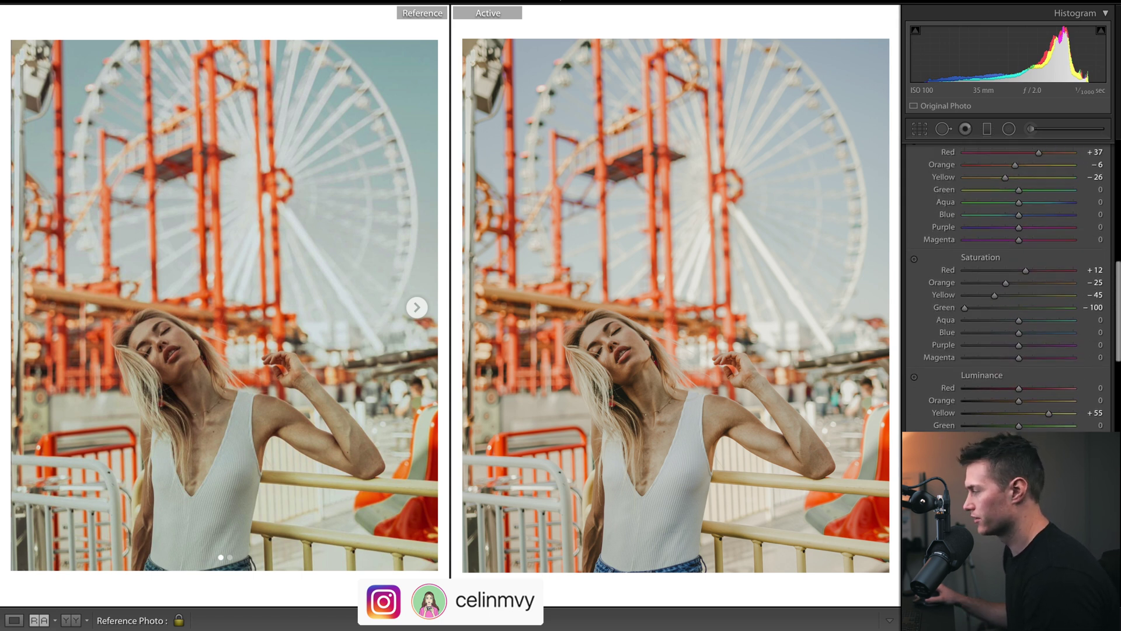
Step: Darken HSL luminance to Red −24, Orange −17 and Blue −15
scroll(1008, 283, up, 5)
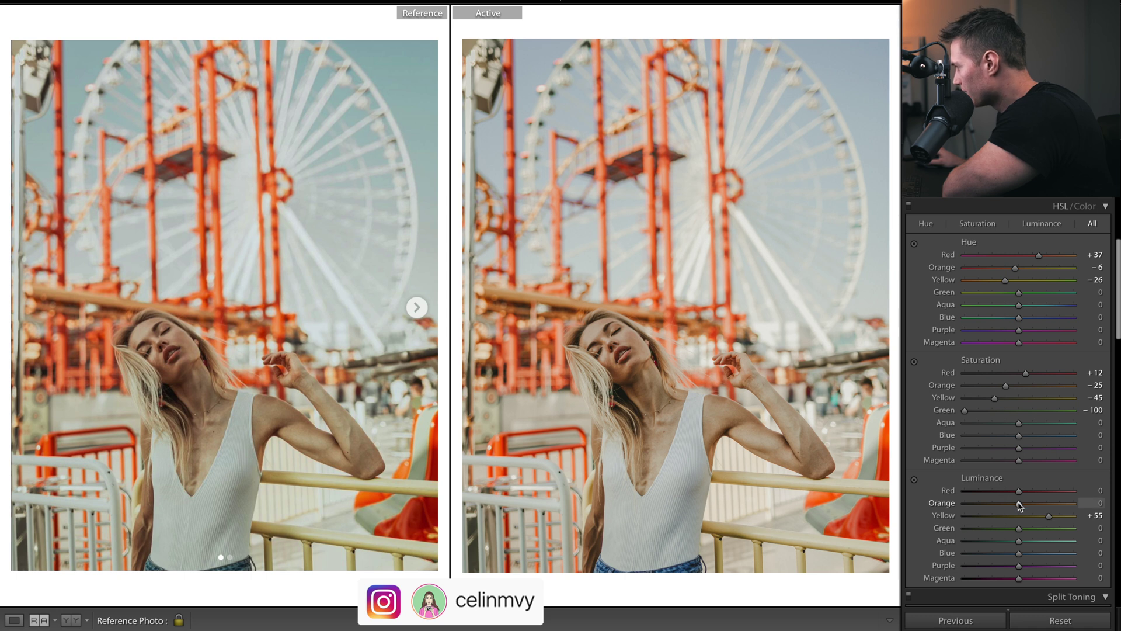
drag(1019, 506, 1011, 506)
mouse_move(1020, 490)
mouse_down()
mouse_move(991, 491)
mouse_move(1006, 497)
mouse_up()
mouse_move(1020, 553)
mouse_down()
mouse_move(1004, 555)
mouse_move(1012, 561)
mouse_up()
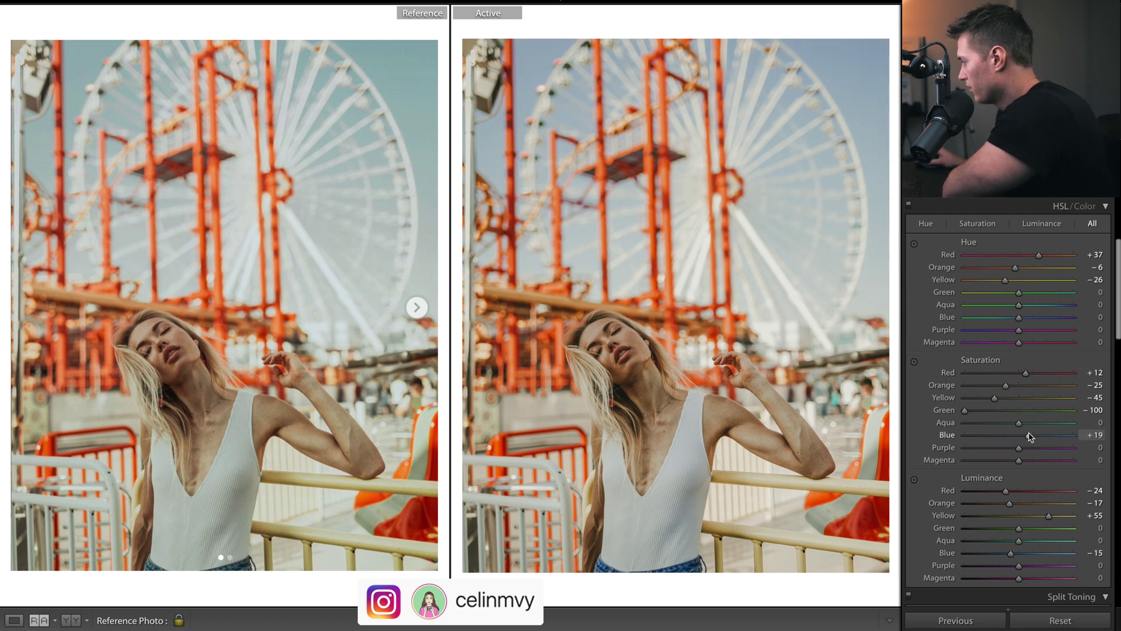
Step: Set Blue saturation +19, Aqua saturation −100, and Blue hue −23
drag(1030, 437, 1027, 444)
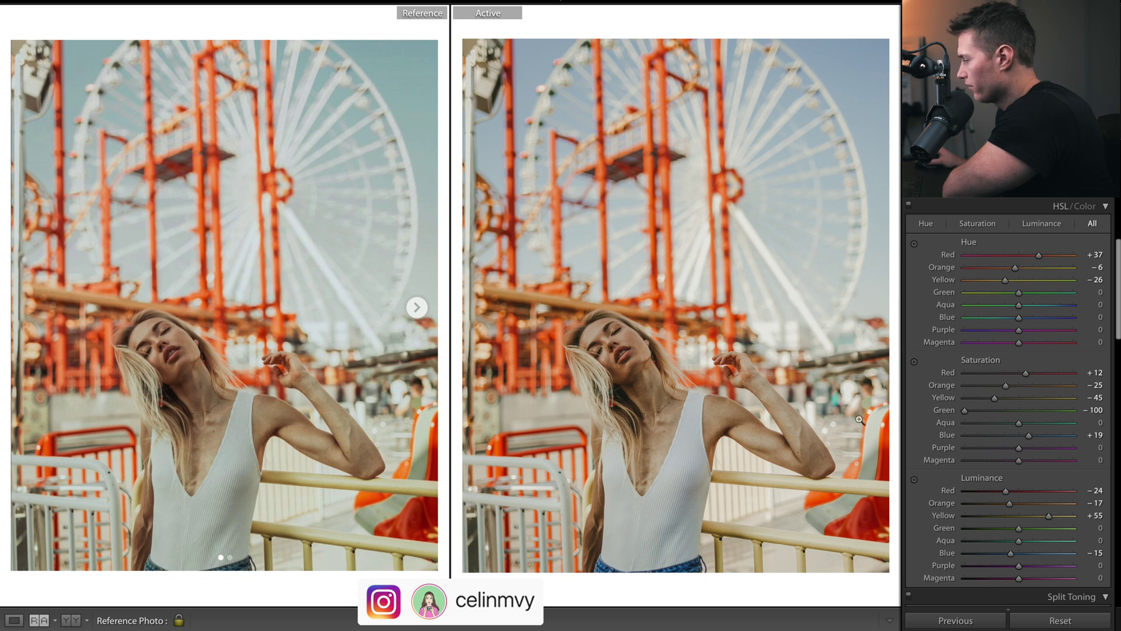
drag(1020, 423, 986, 420)
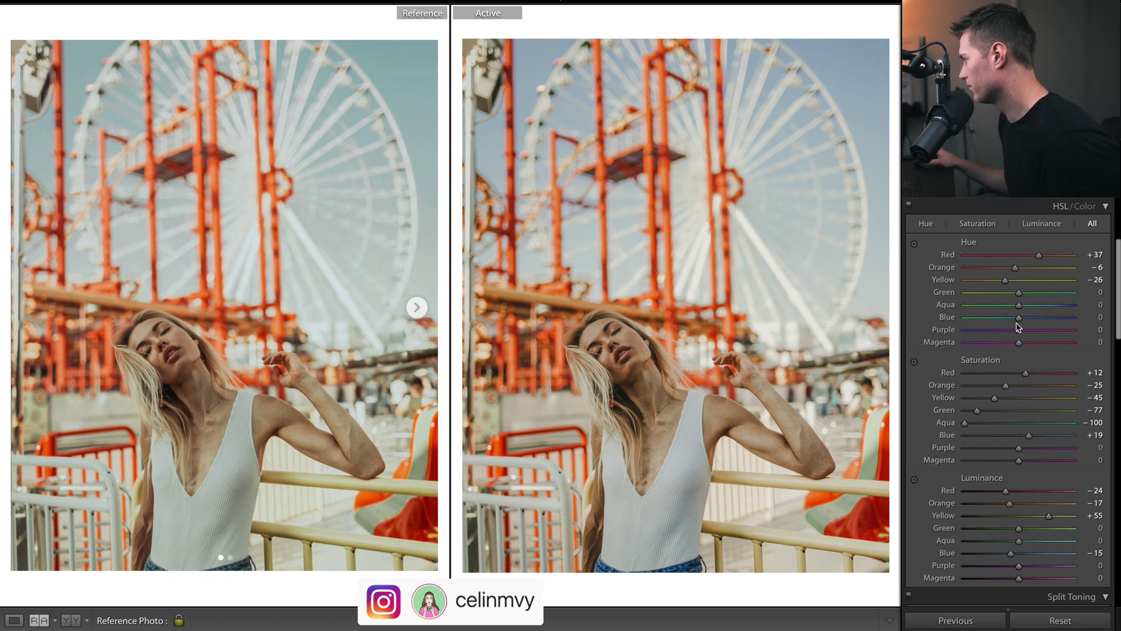
drag(1018, 318, 1006, 318)
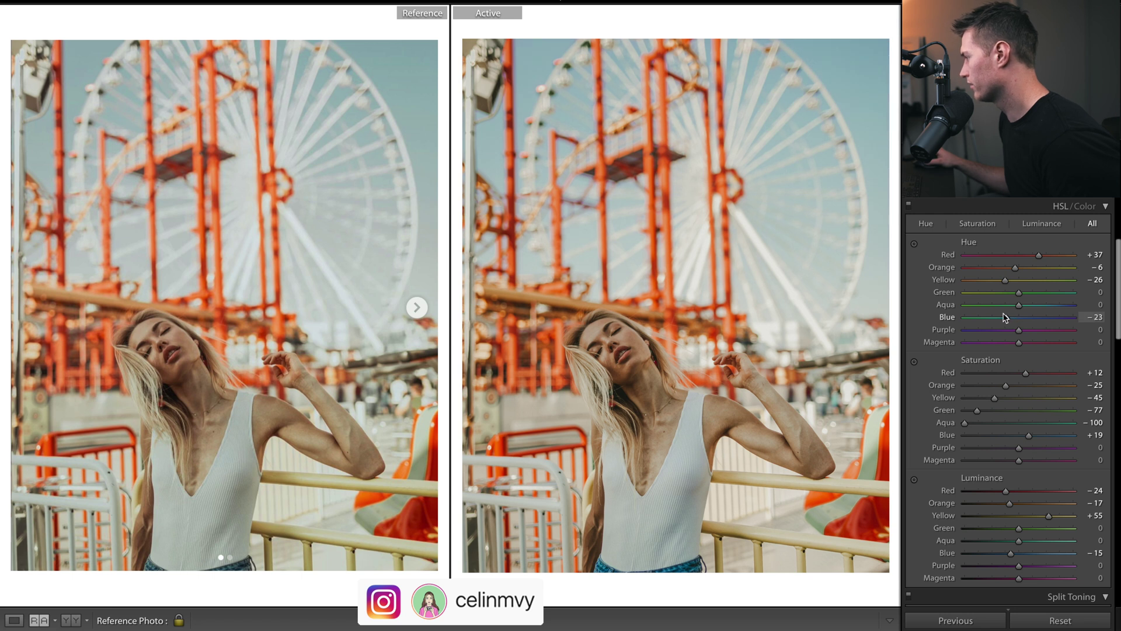
Step: Return the Detail panel's sharpening Amount to its default 40 after trying 28
scroll(1007, 318, down, 5)
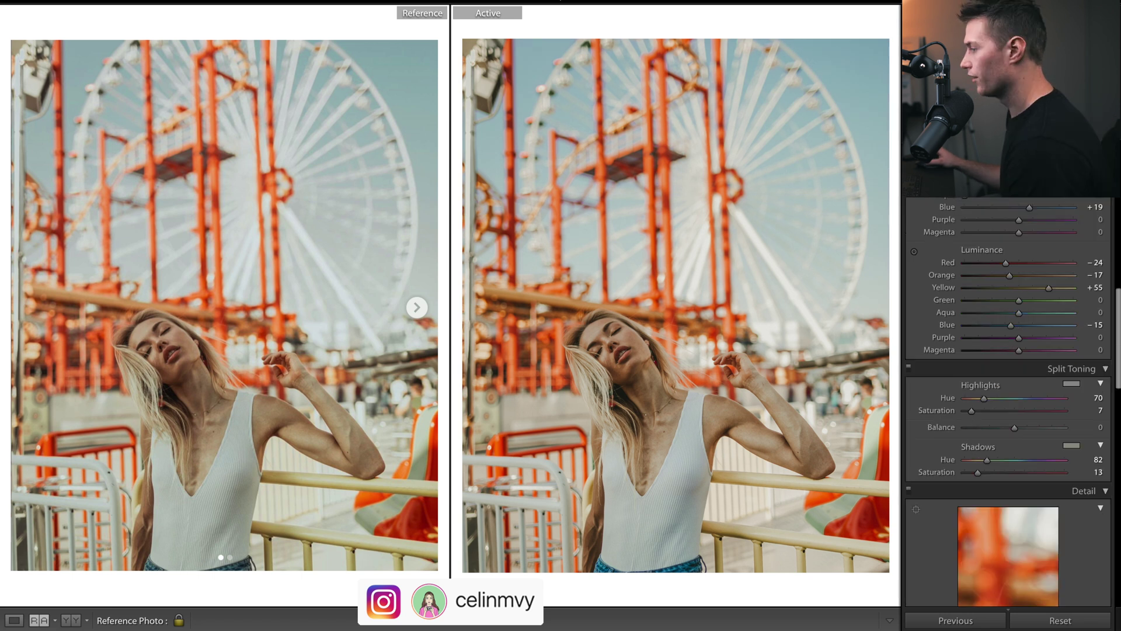
scroll(1007, 318, up, 15)
scroll(1008, 403, down, 12)
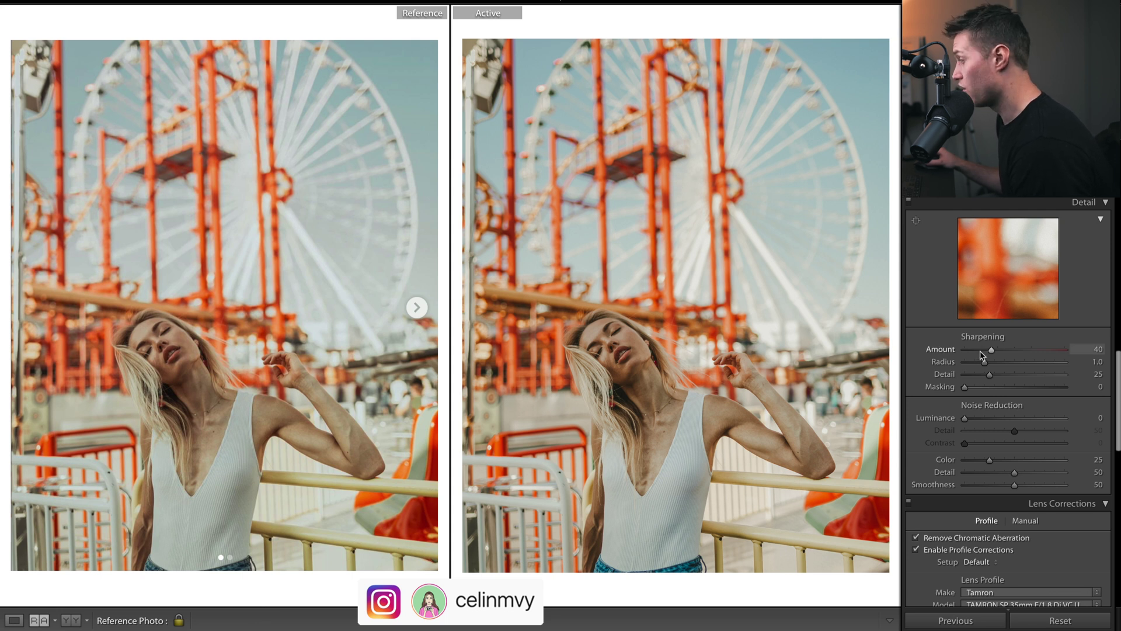
drag(991, 353, 985, 358)
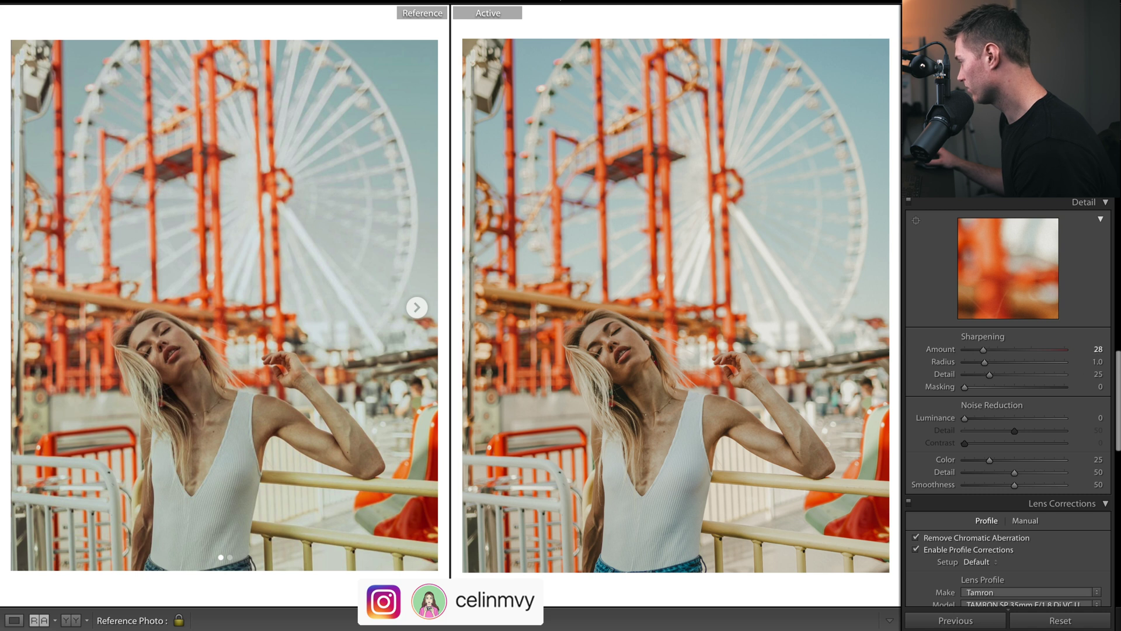
double_click(985, 353)
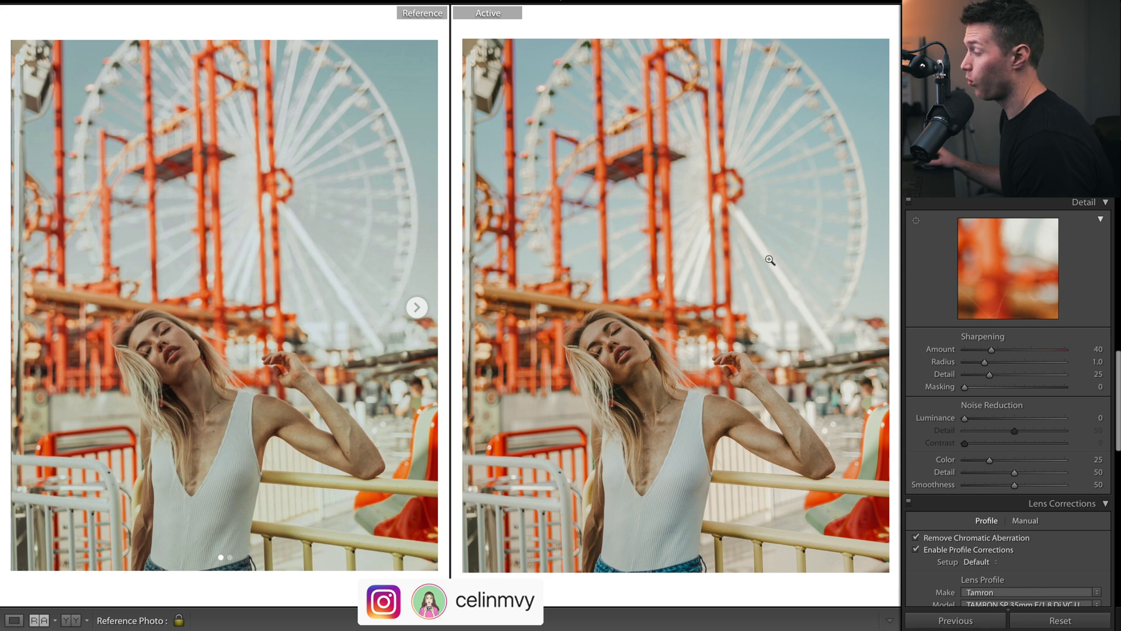
scroll(1007, 350, up, 10)
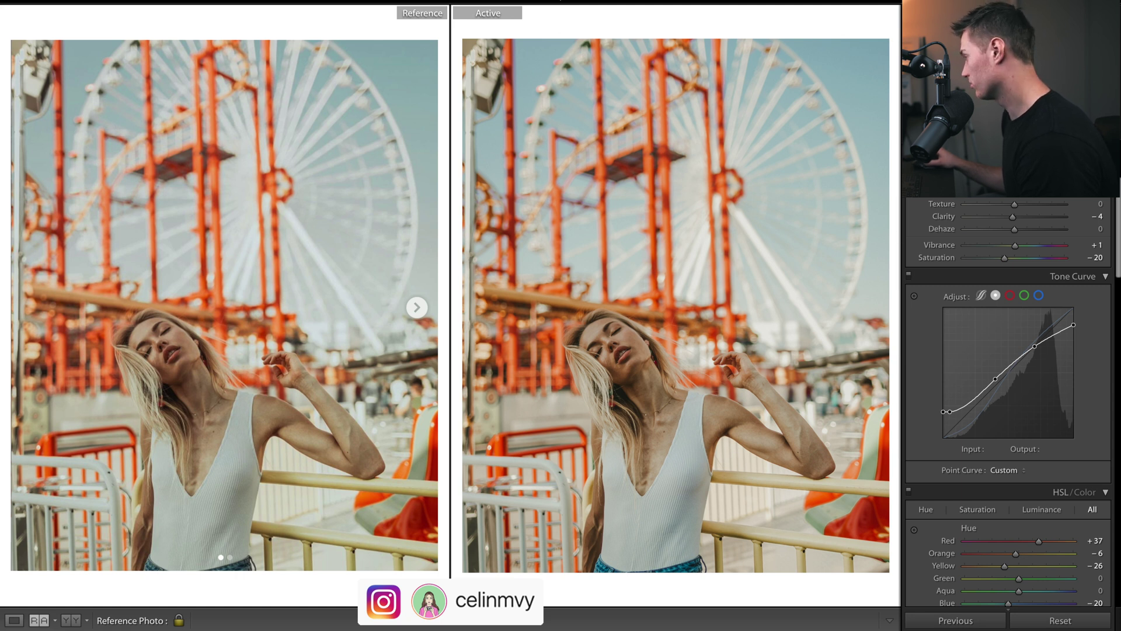
Step: Try a slight highlight point on the Blue tone-curve channel, then undo it
click(1039, 295)
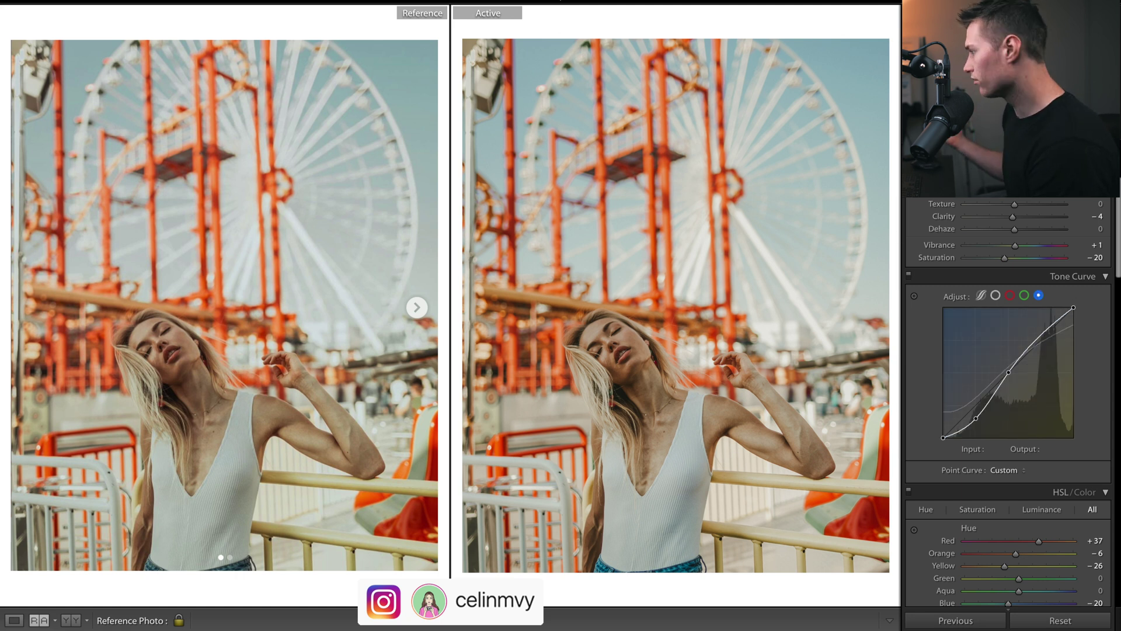
click(1050, 324)
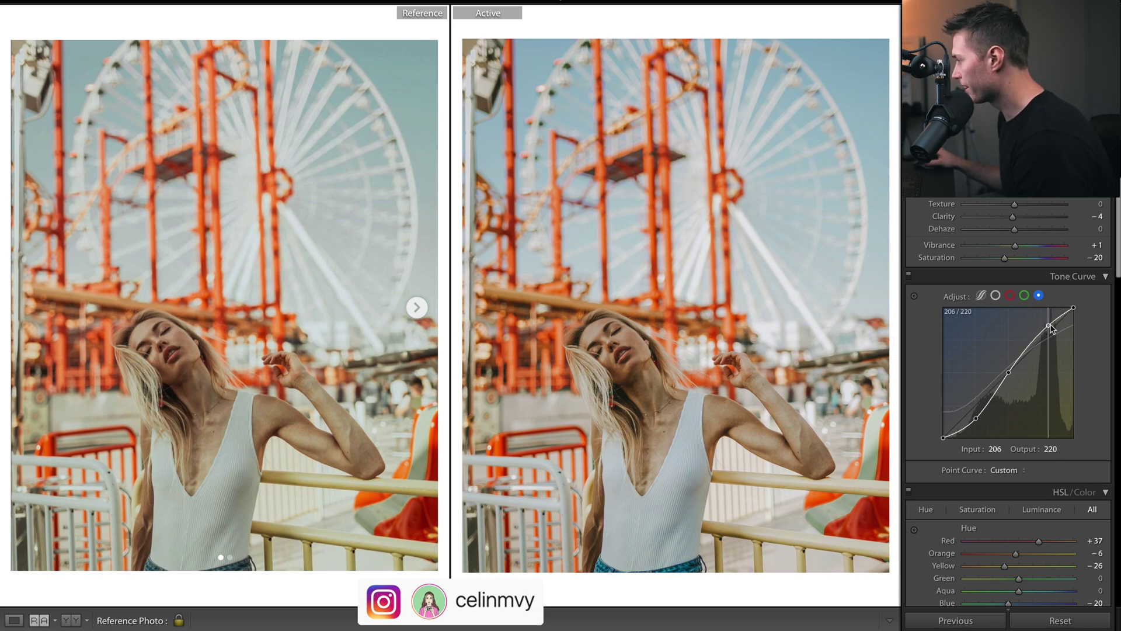
drag(1050, 325, 1050, 326)
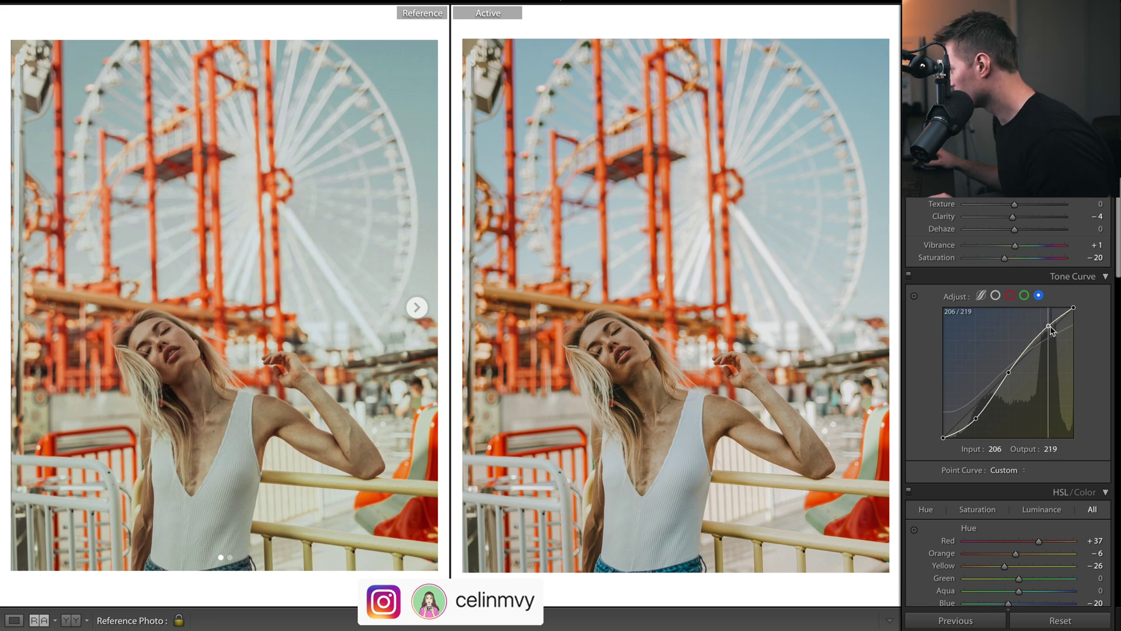
drag(1049, 326, 1046, 326)
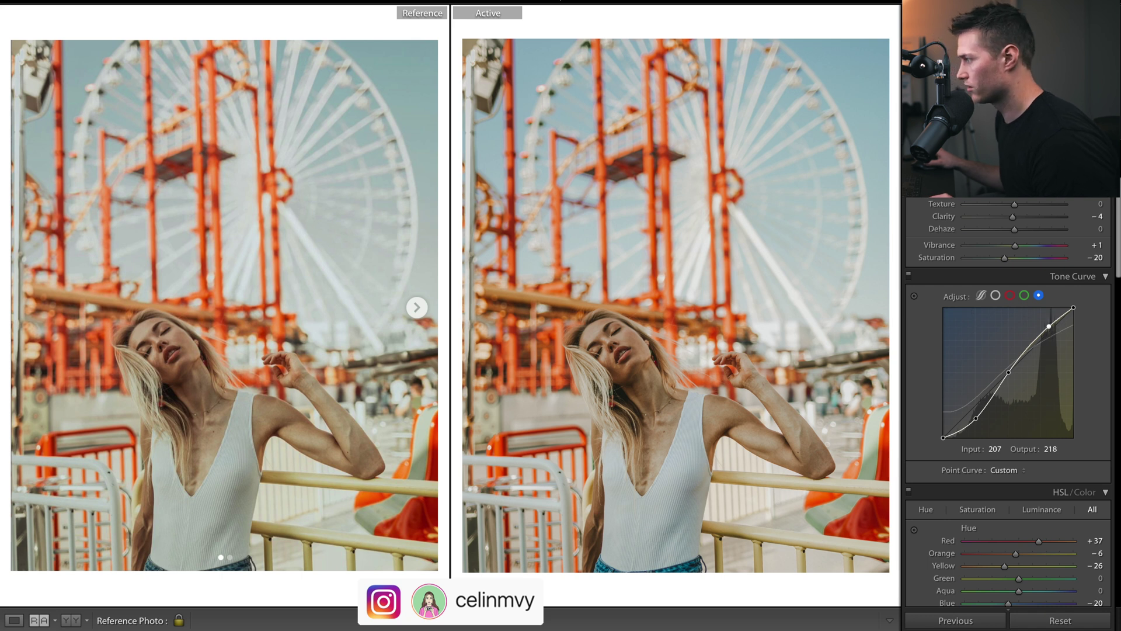
key(ctrl+z)
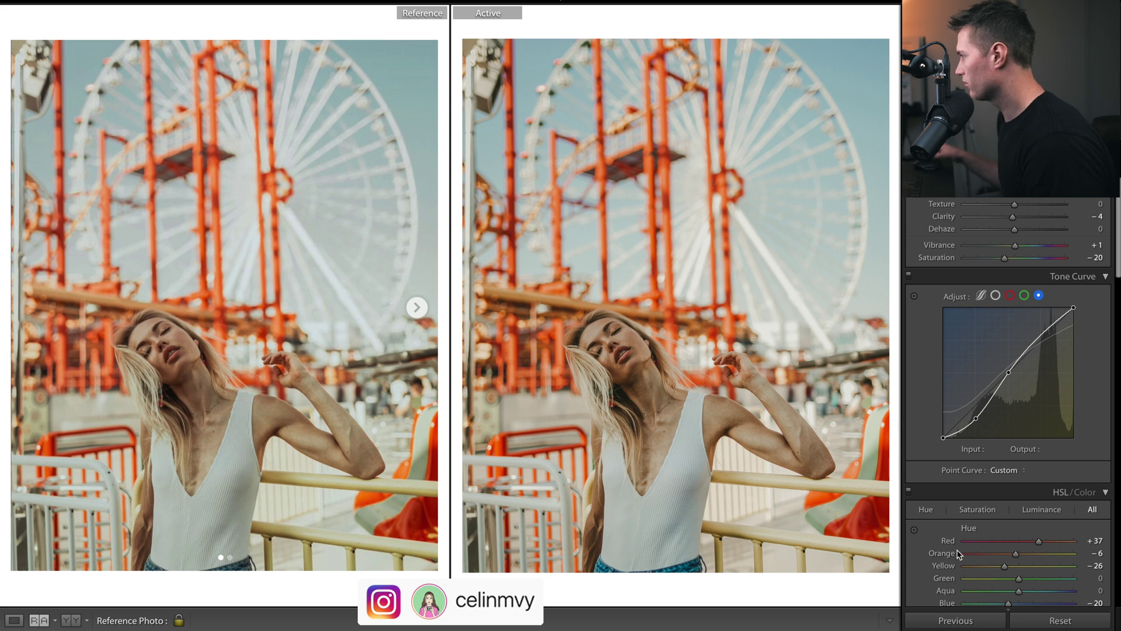
Step: Reset settings to compare with the original, then undo back to the full edit
key(ctrl+shift+r)
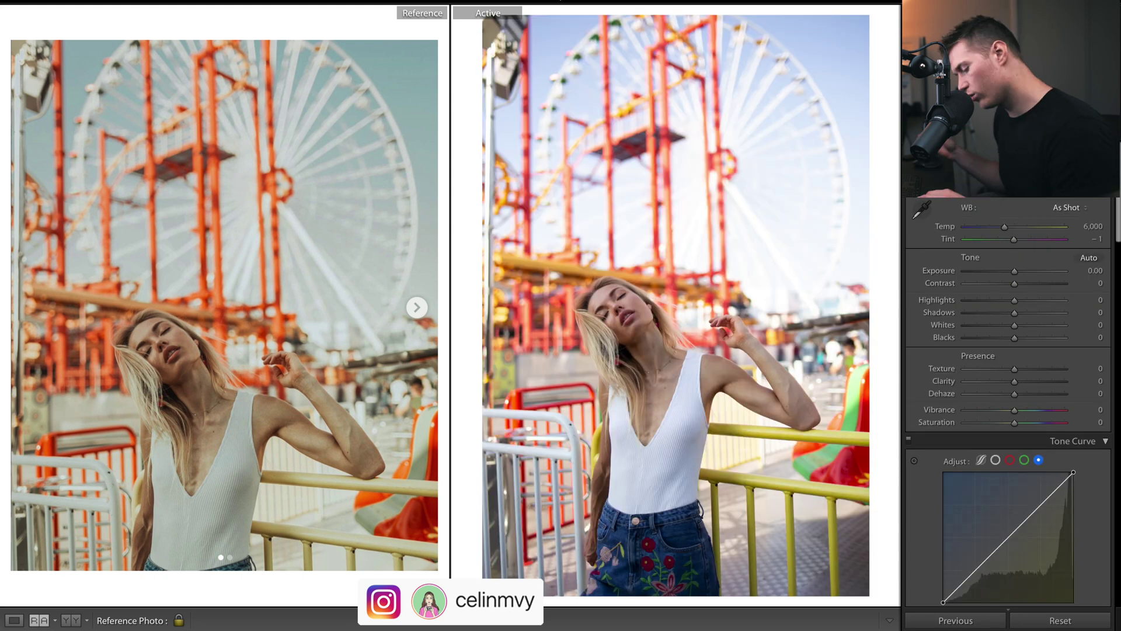
key(ctrl+z)
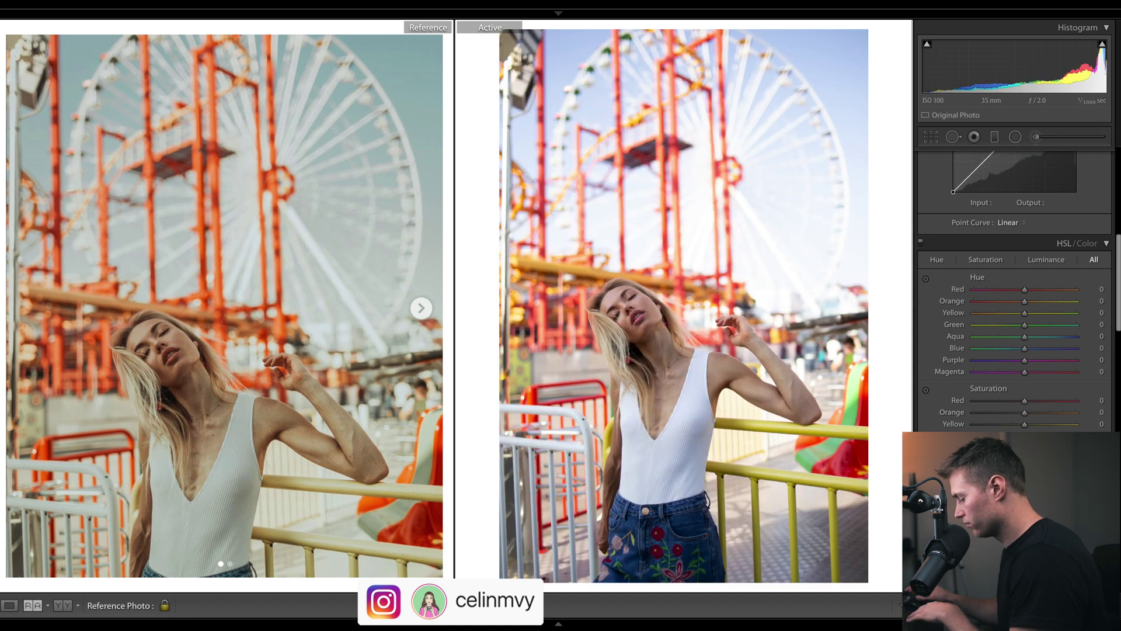
key(ctrl+z)
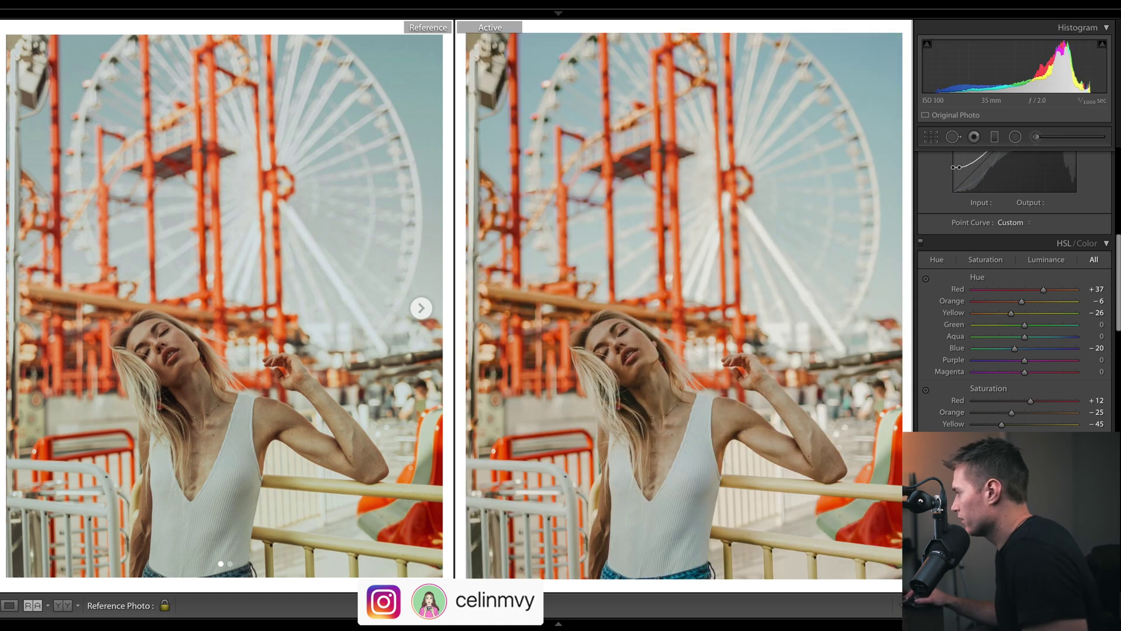
Step: Toggle the Tone Curve panel off and on twice to compare its effect
scroll(935, 280, up, 5)
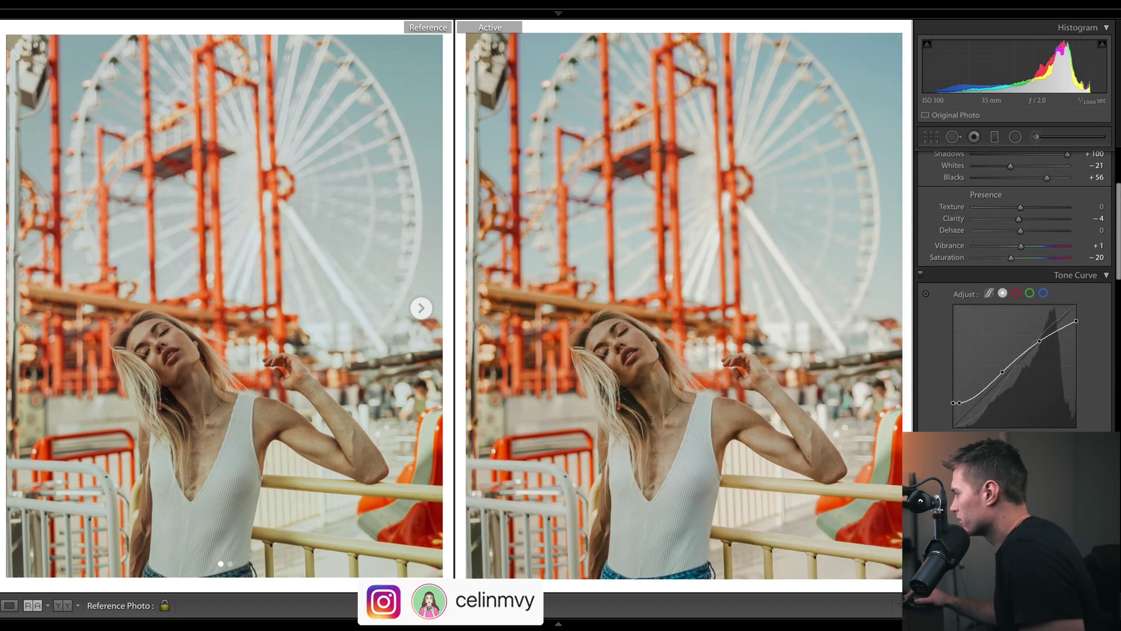
click(922, 277)
click(922, 277)
click(921, 277)
click(921, 277)
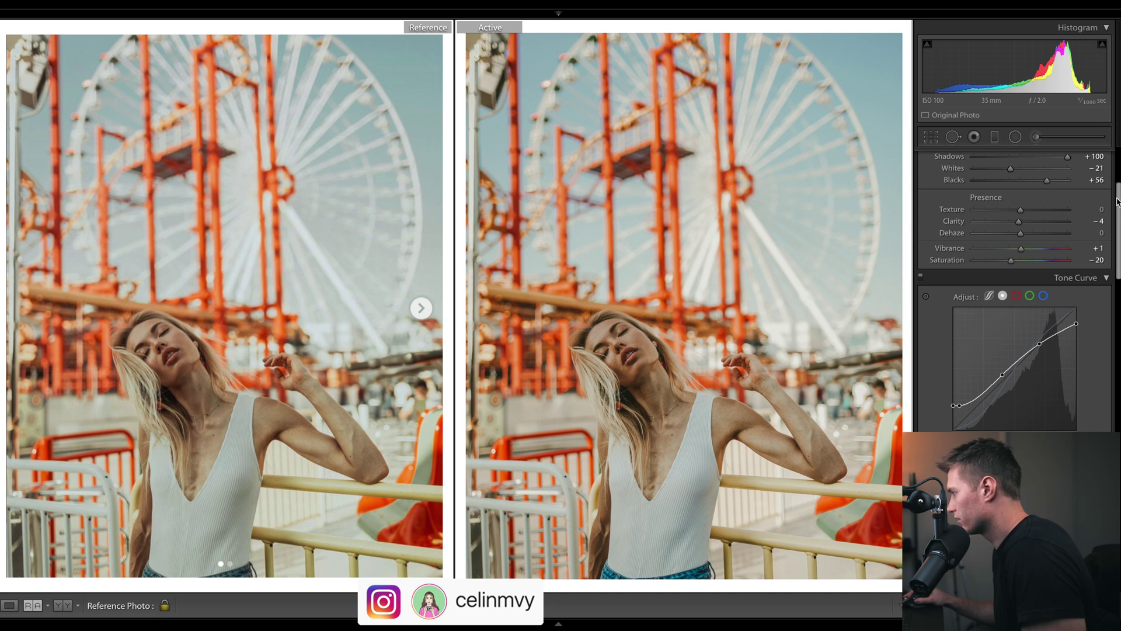
Step: Set Orange hue to −12 and Orange saturation to −27
scroll(1016, 263, down, 3)
scroll(1035, 280, down, 5)
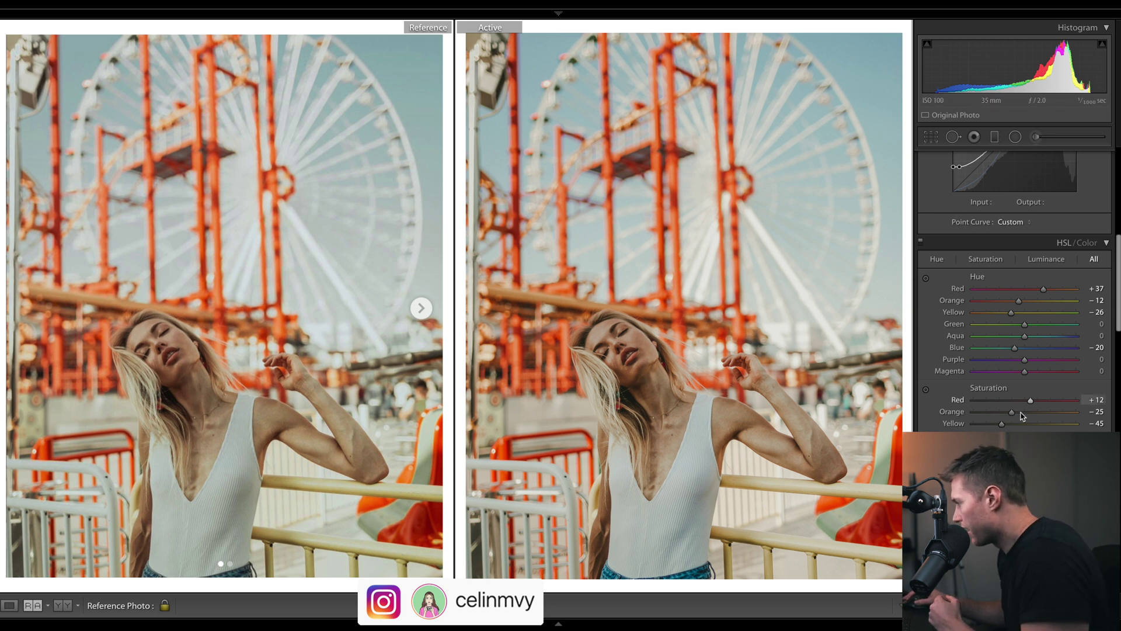
drag(1013, 413, 1012, 414)
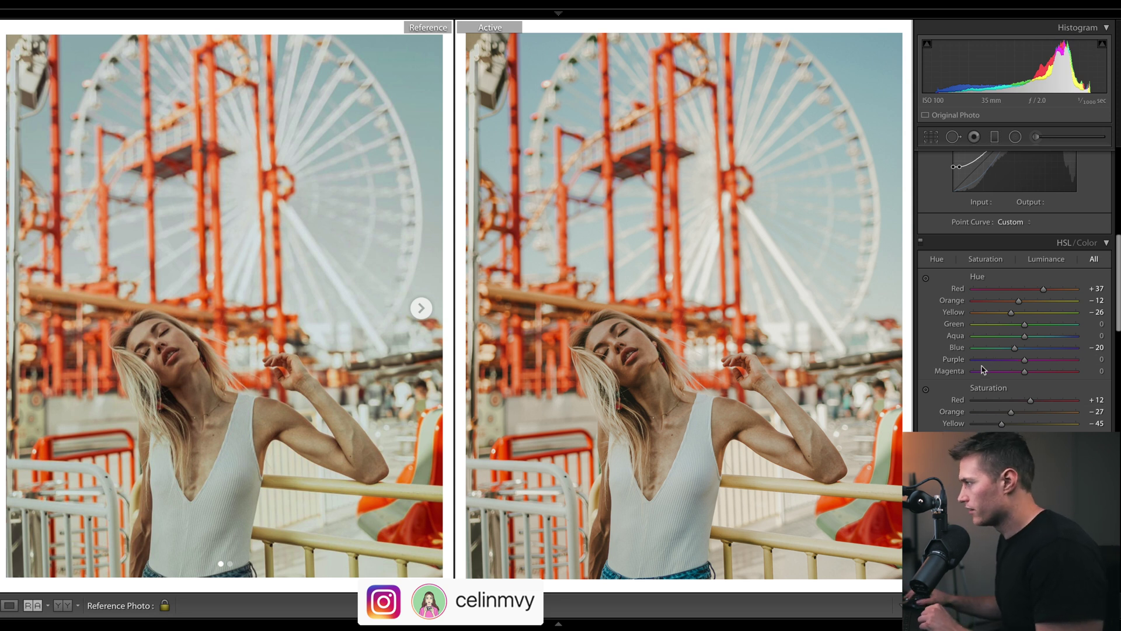
Step: Copy the Ferris-wheel photo's develop settings
right_click(743, 164)
mouse_move(759, 165)
click(928, 212)
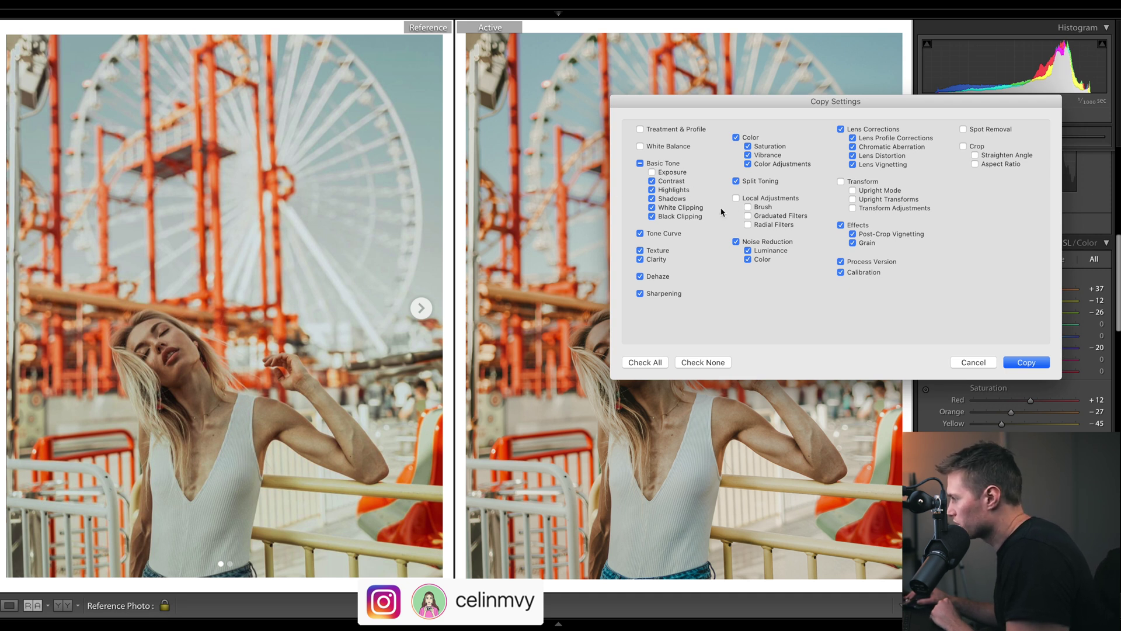
click(1026, 362)
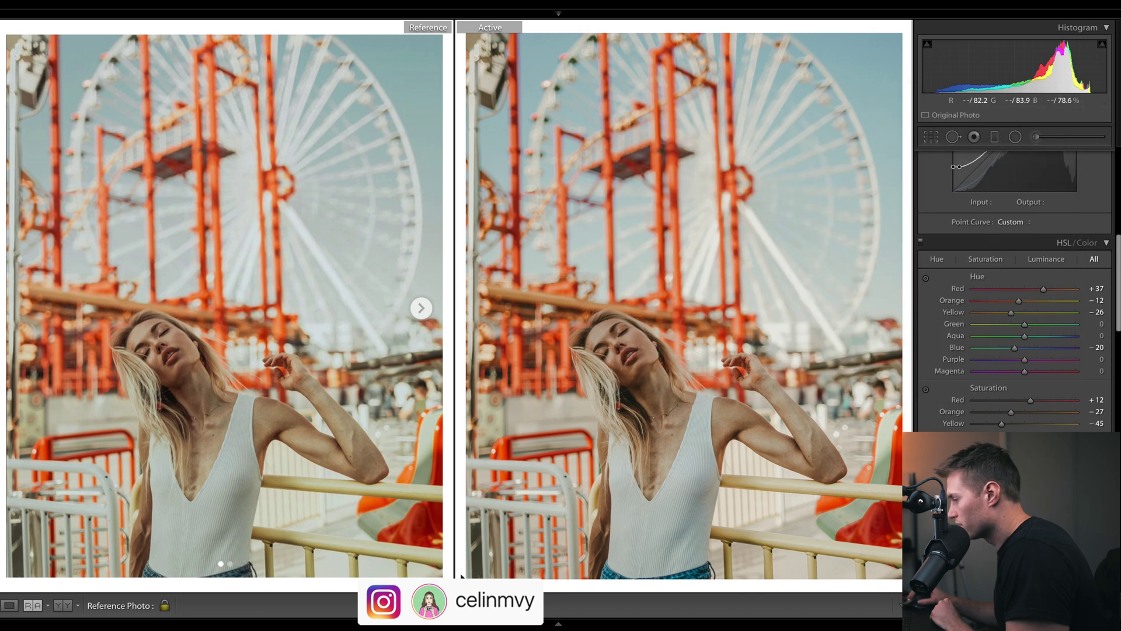
Step: Make the cotton-candy portrait the reference photo and open it for editing
click(558, 623)
drag(606, 577, 246, 294)
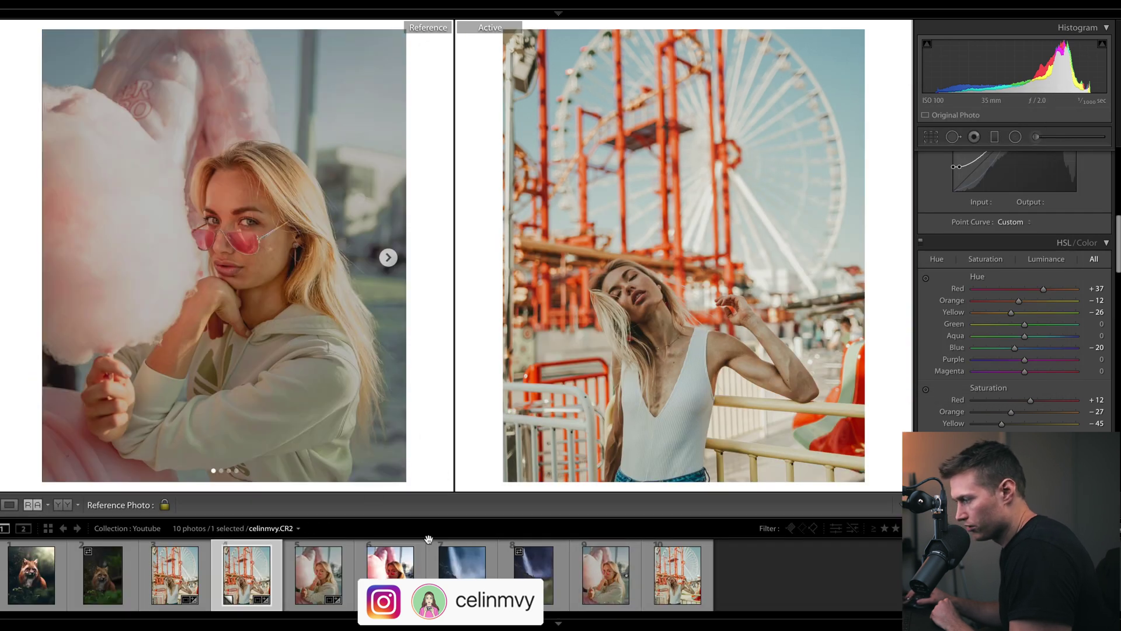
click(390, 560)
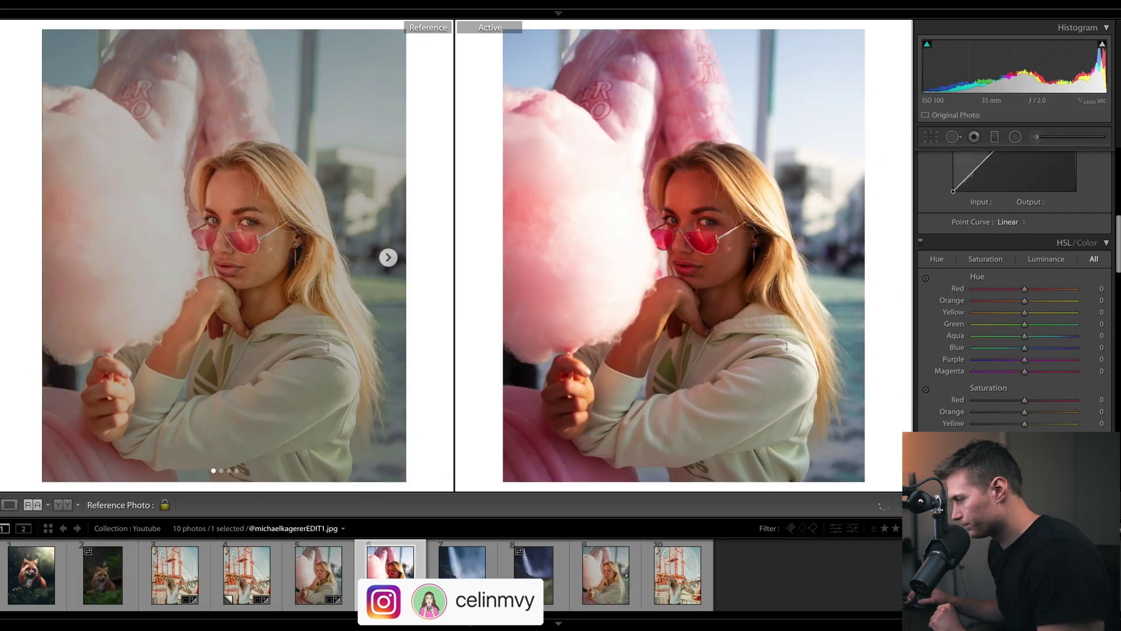
click(559, 623)
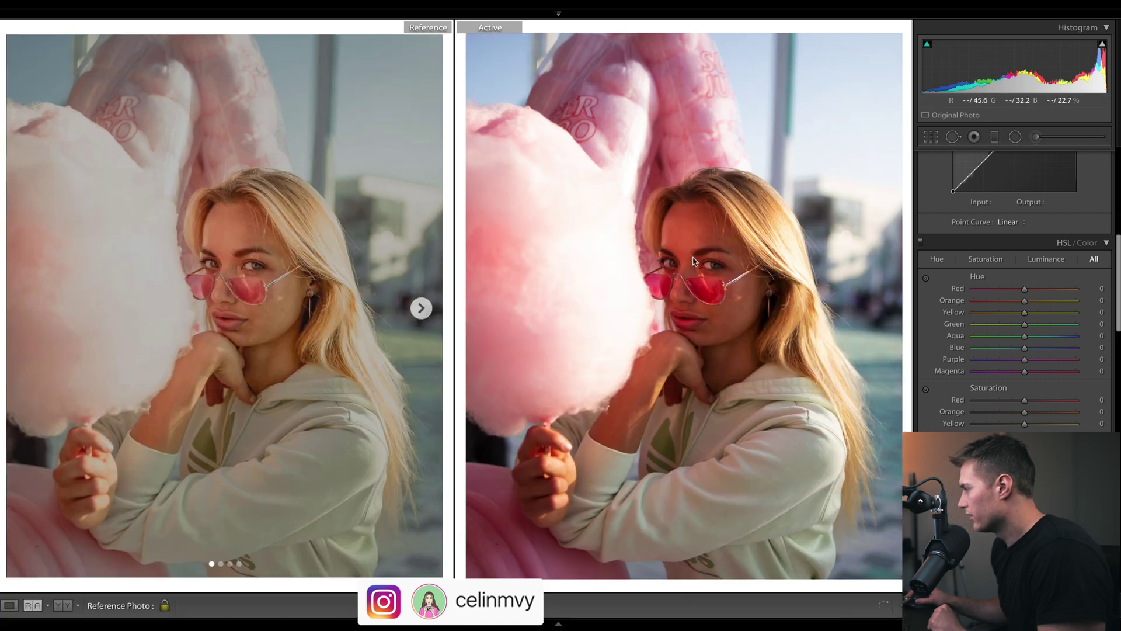
right_click(696, 258)
Step: Paste the copied Ferris-wheel settings onto the cotton-candy portrait
mouse_move(775, 266)
click(904, 323)
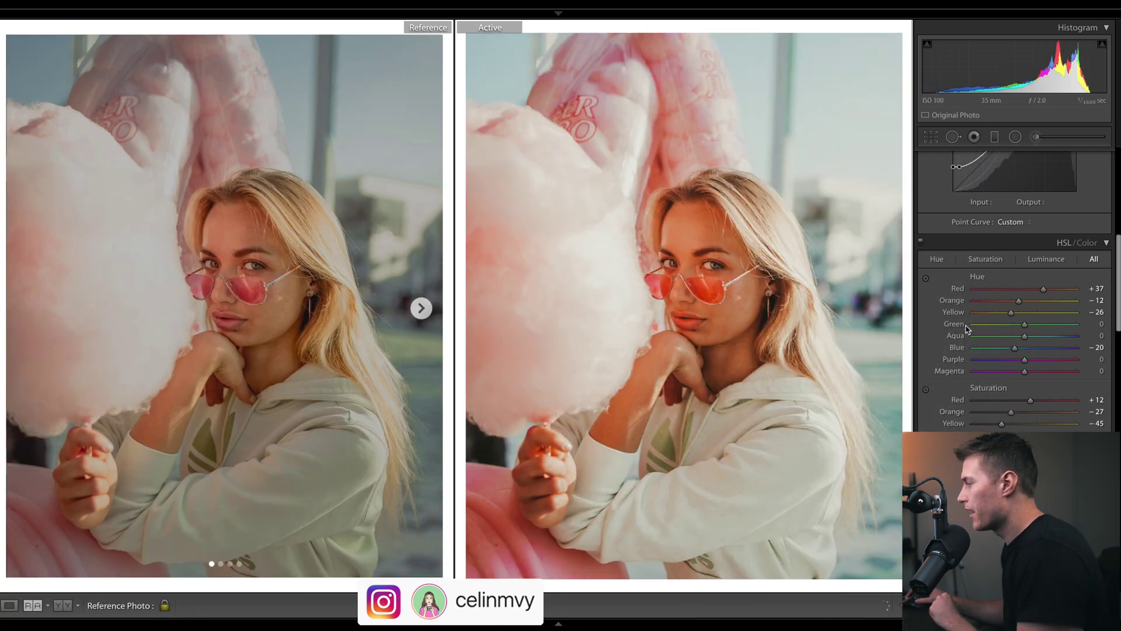
drag(1118, 292, 1104, 151)
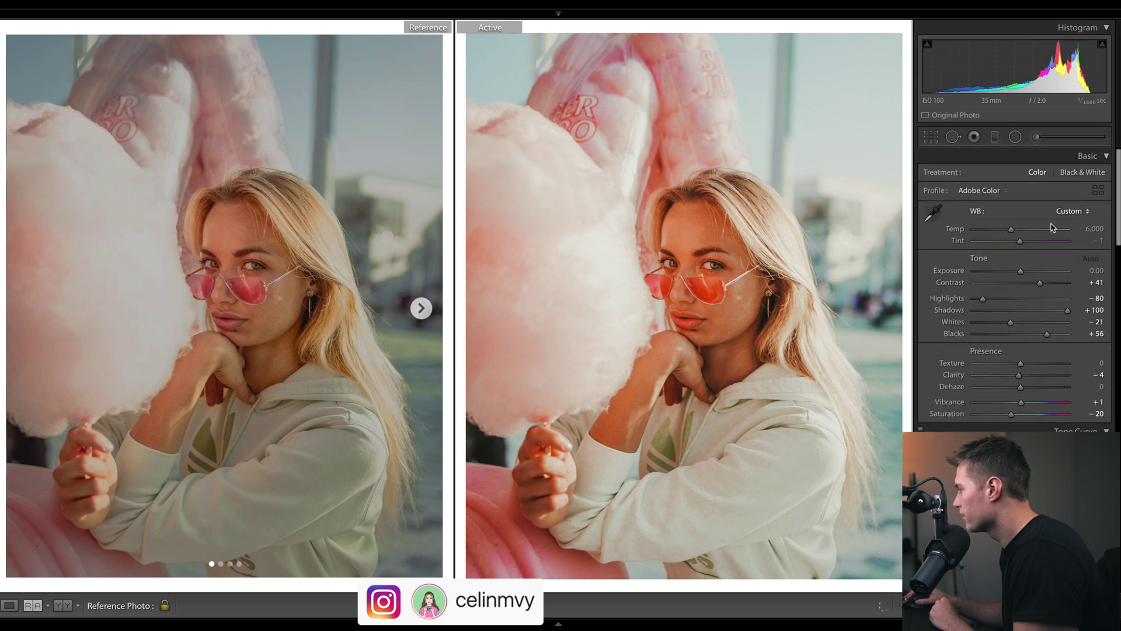
Step: Set Exposure −1.35, Highlights +42, Dehaze +24, Whites +32, and reset Clarity to 0
click(1013, 271)
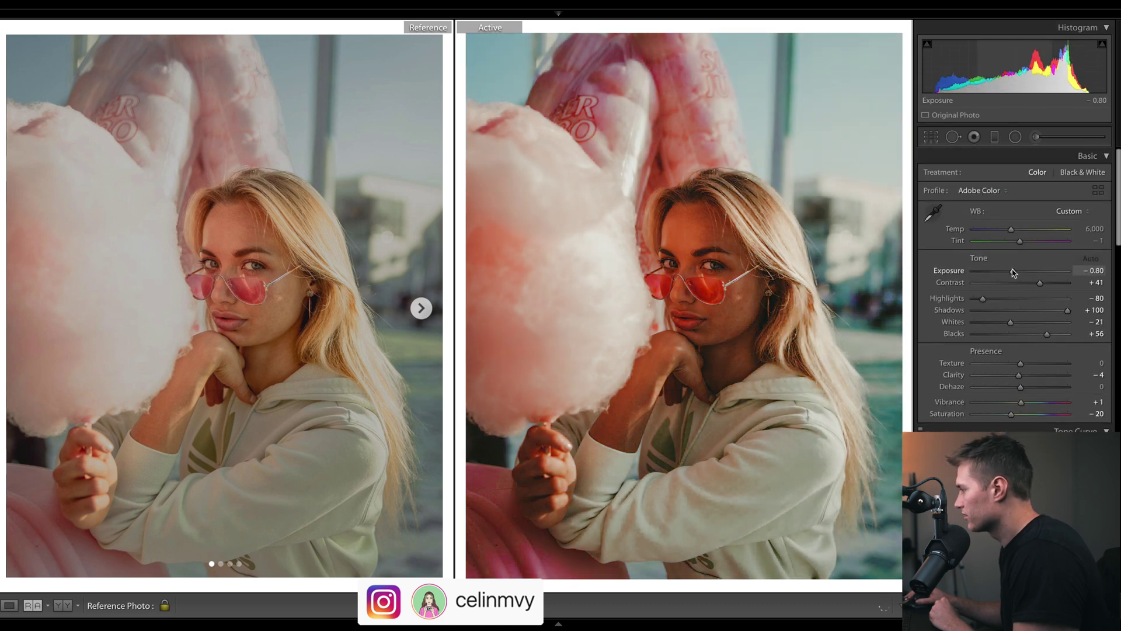
drag(1014, 272, 982, 288)
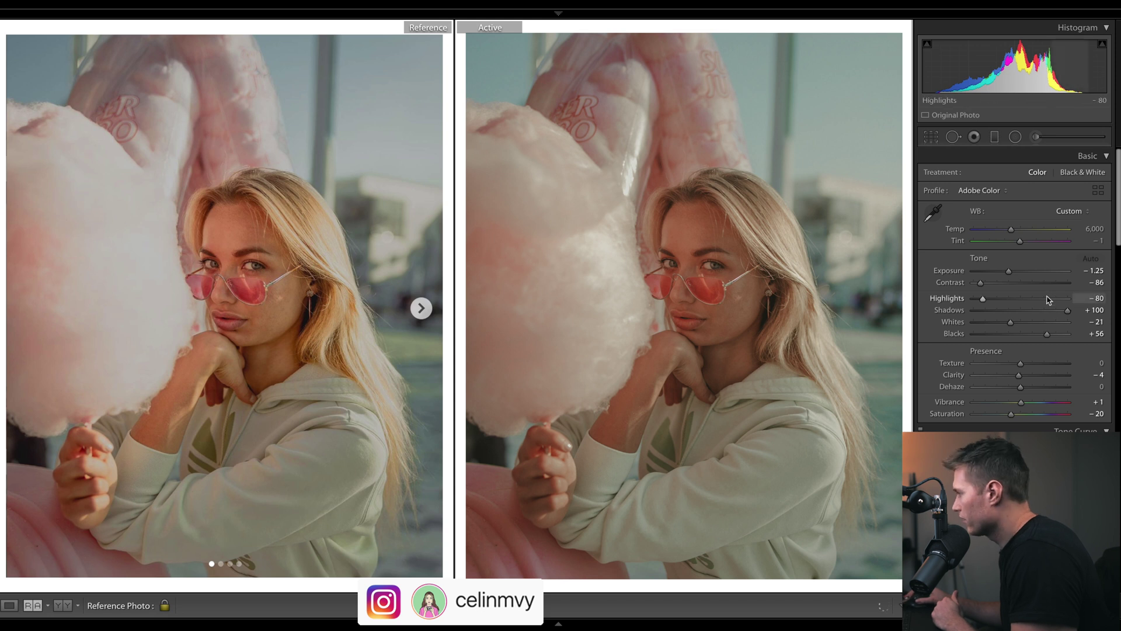
drag(1045, 298, 1046, 335)
drag(1022, 387, 1031, 388)
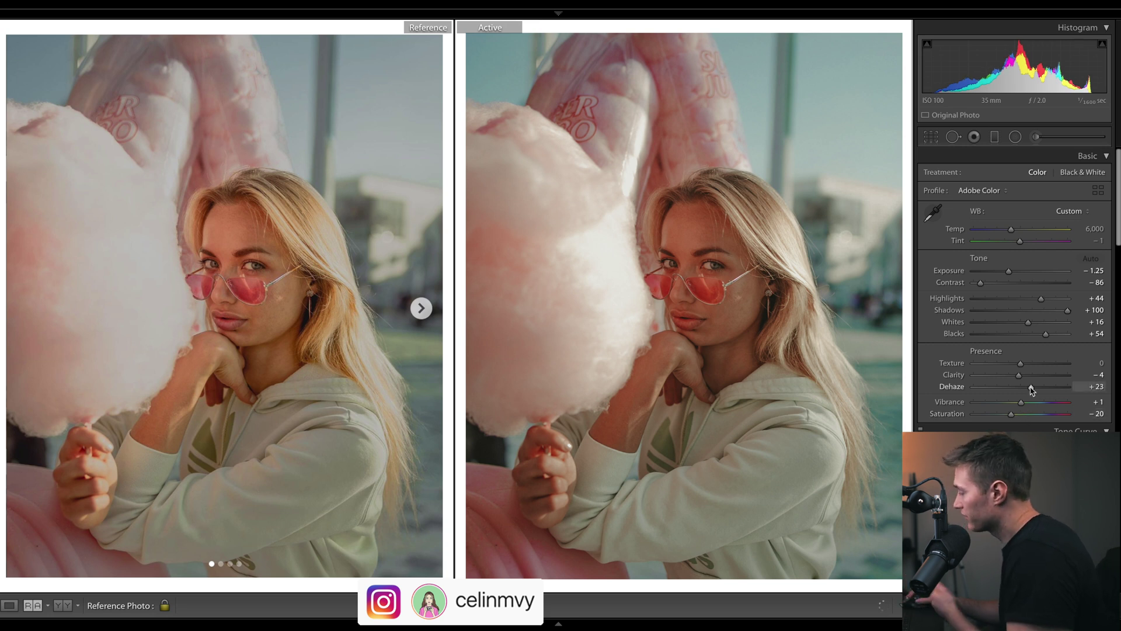
drag(1030, 389, 1032, 395)
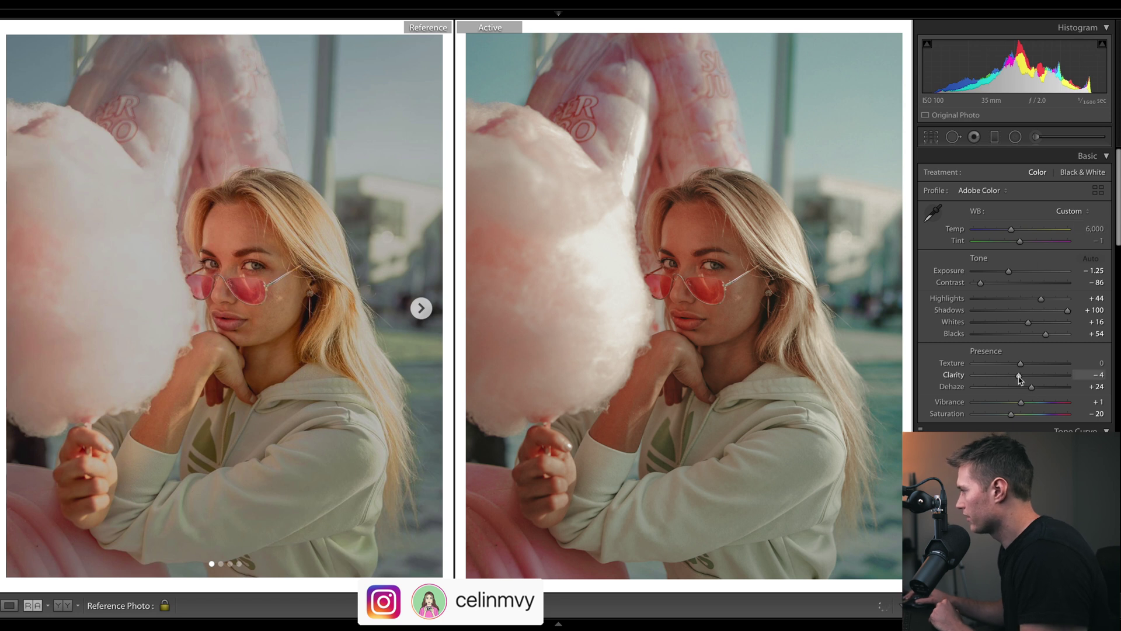
double_click(1019, 375)
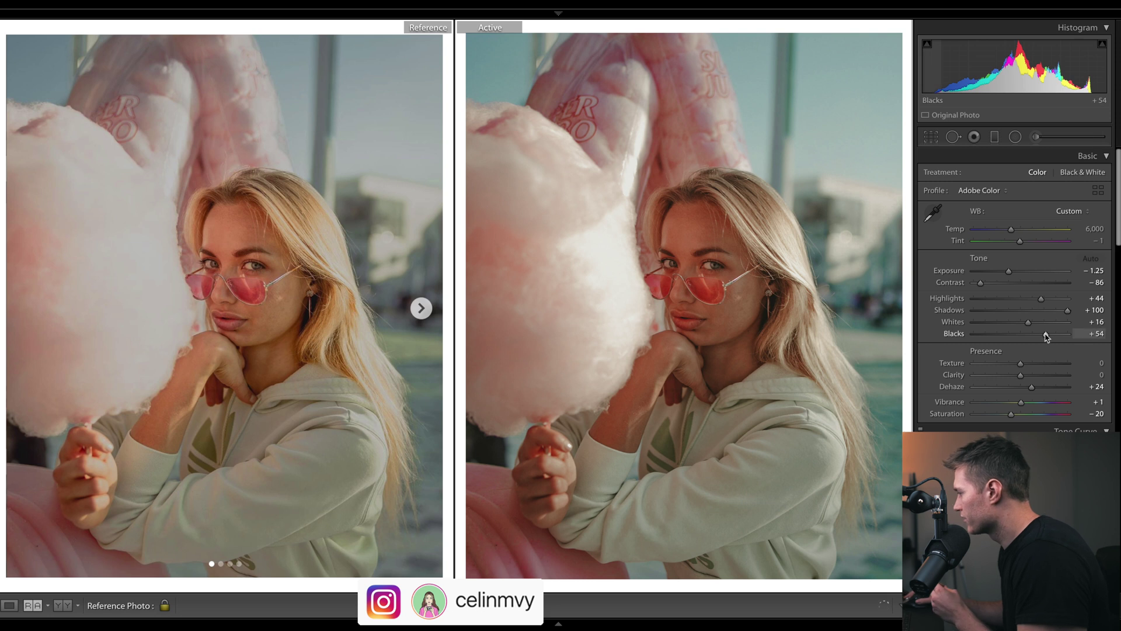
drag(1029, 321, 1038, 326)
drag(1008, 271, 1040, 298)
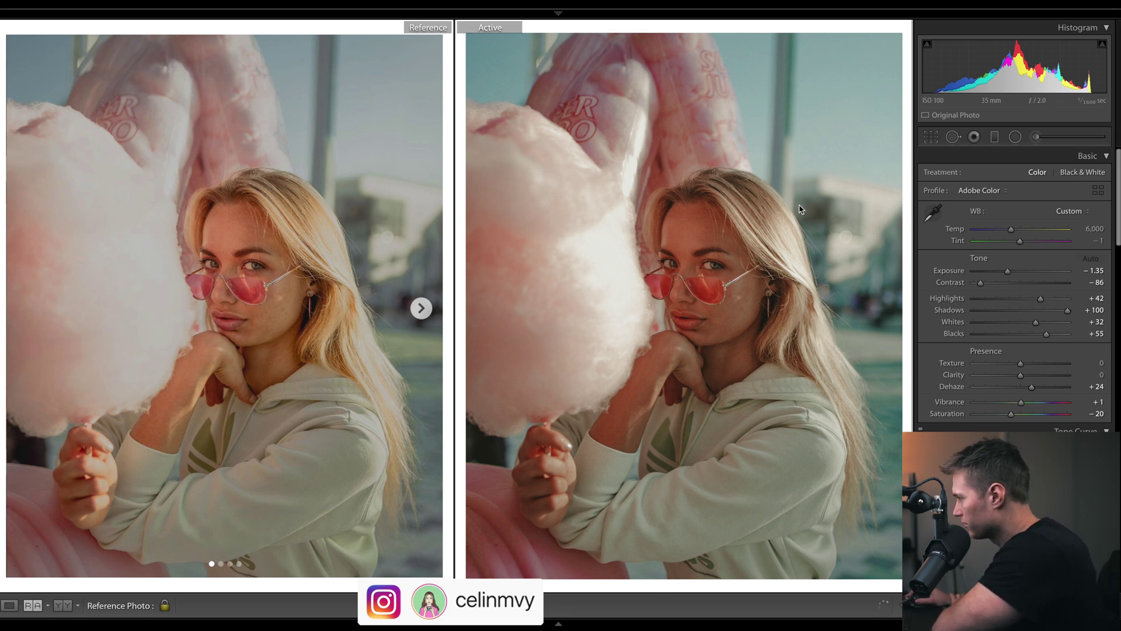
drag(1114, 181, 1114, 281)
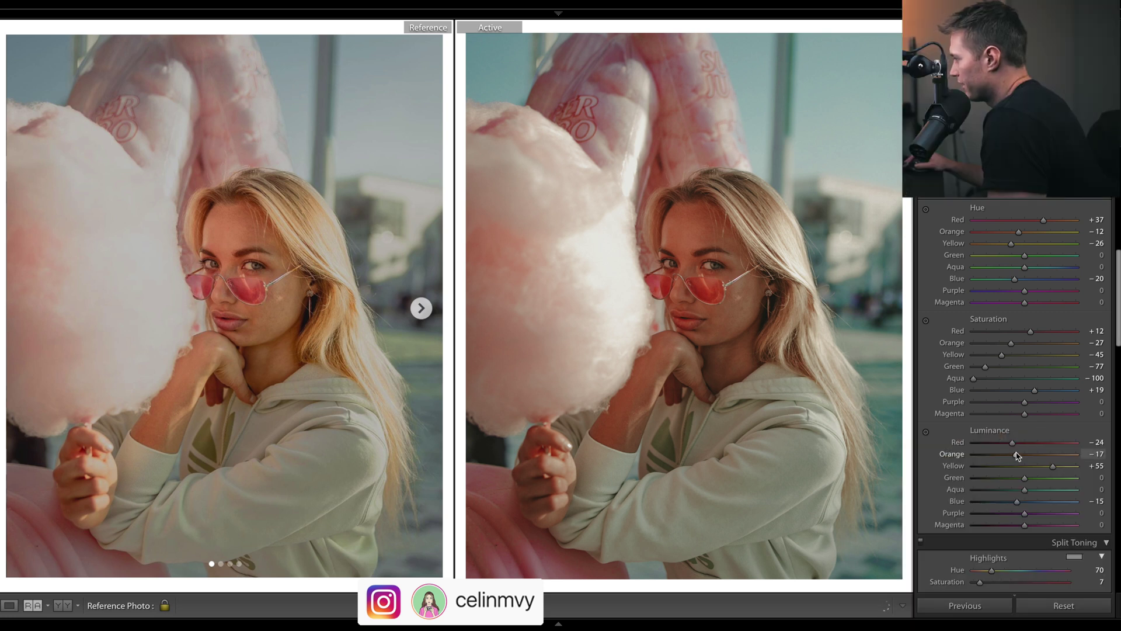
Step: Reset Orange luminance to 0, brighten reds slightly, and boost Blue saturation
double_click(1017, 455)
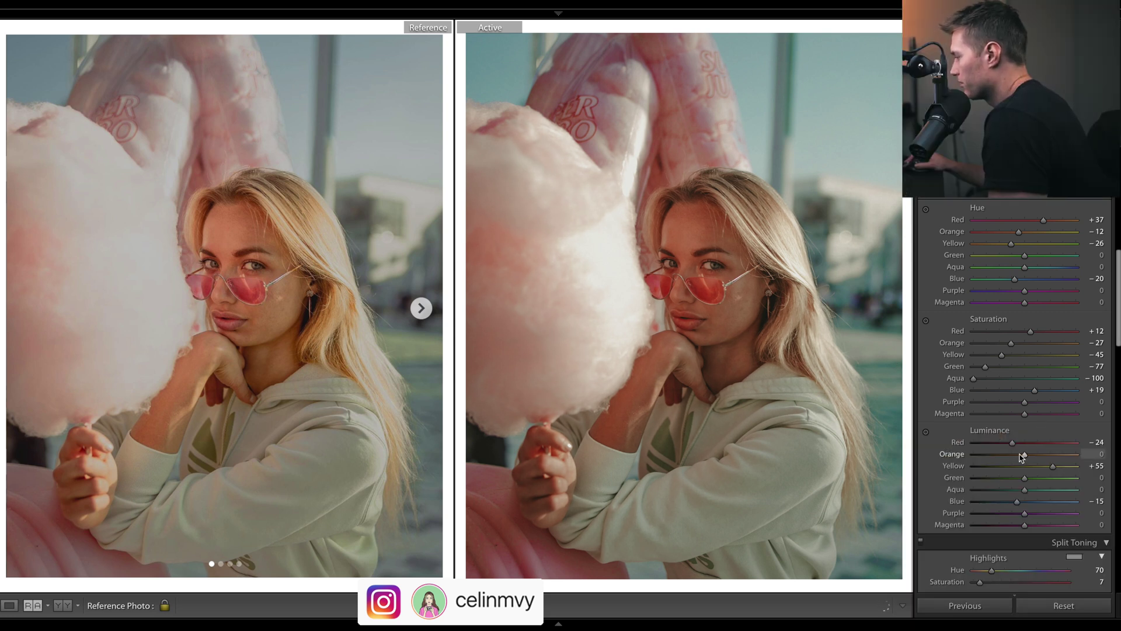
drag(1013, 443, 1016, 443)
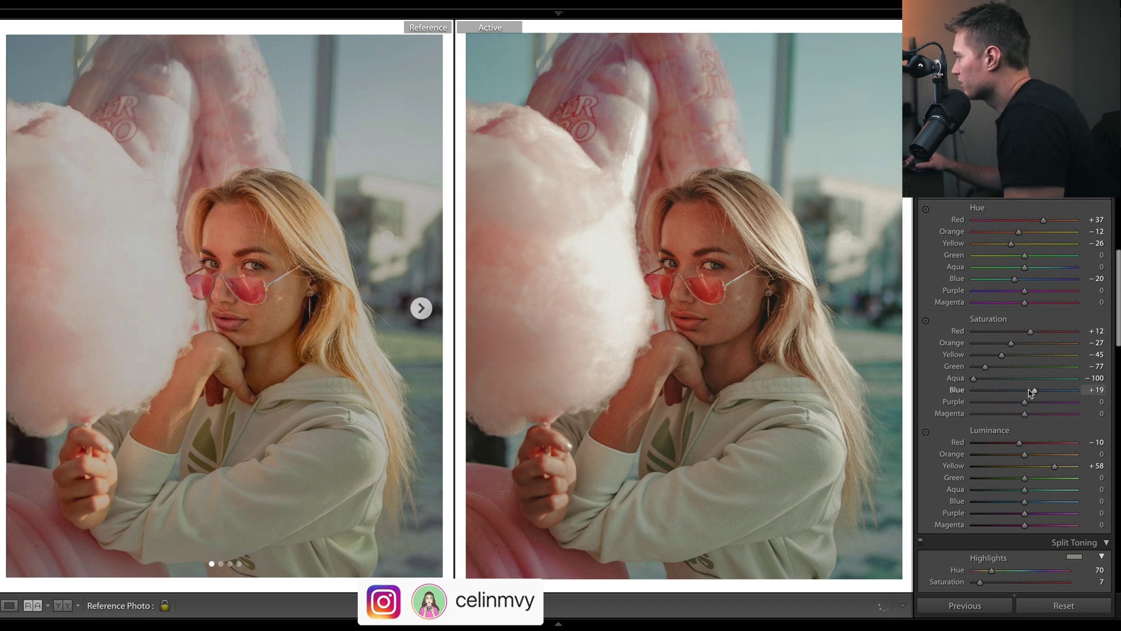
drag(988, 391, 1027, 399)
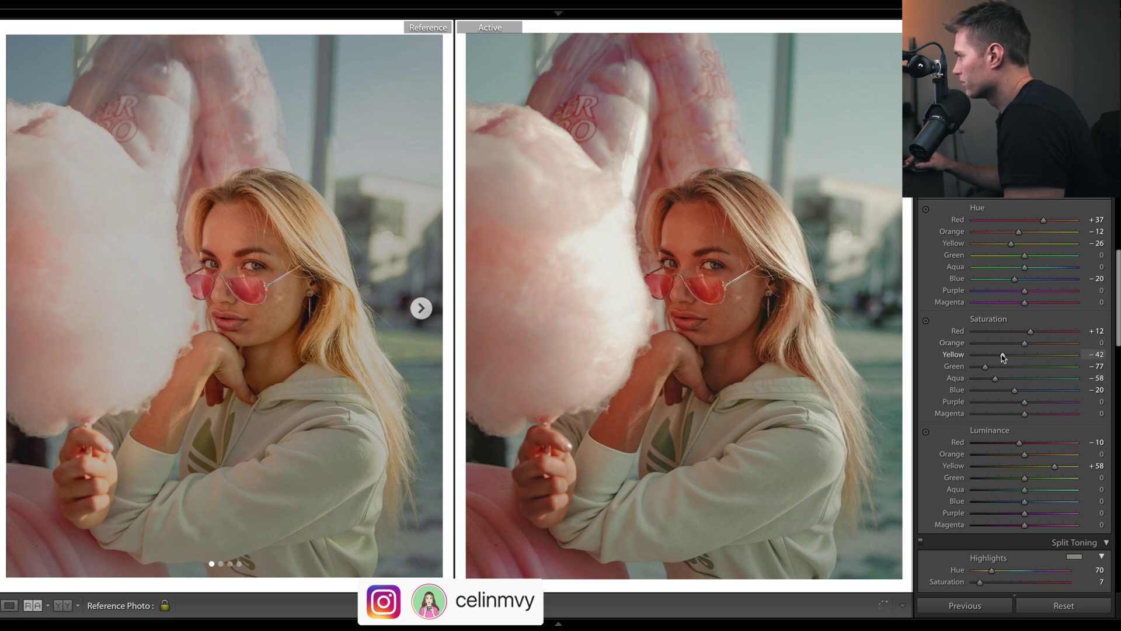
Step: Lower Red saturation to −15 and shift hues to Red +24, Orange +17
click(1032, 354)
mouse_move(1031, 331)
mouse_down()
mouse_move(983, 322)
mouse_move(1016, 328)
mouse_up()
drag(1044, 221, 1023, 234)
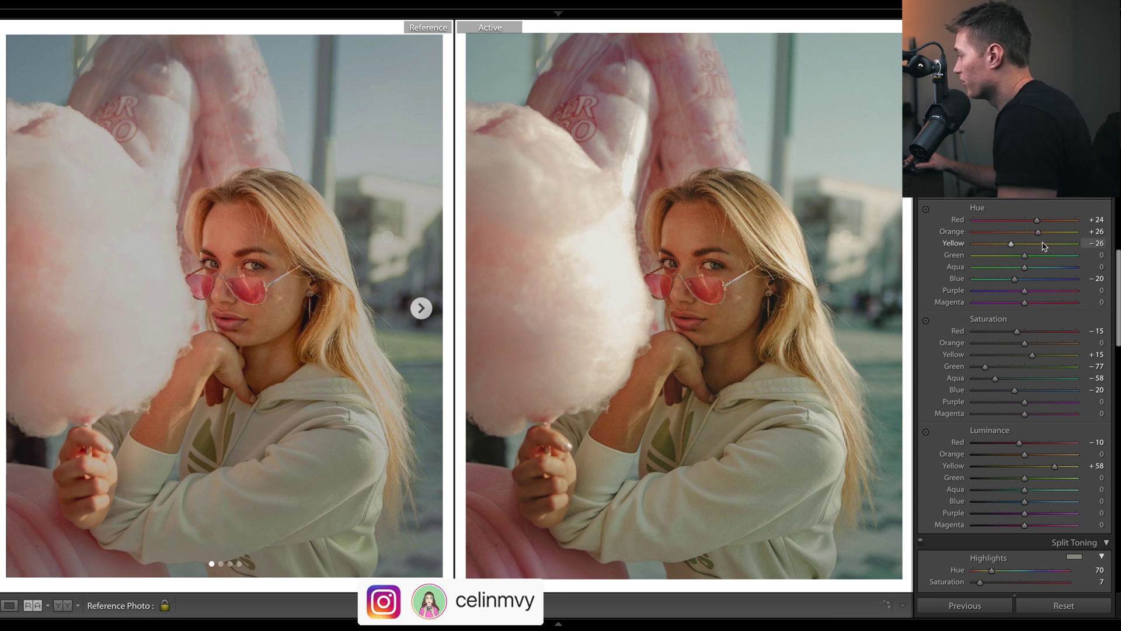
drag(1038, 235, 1039, 235)
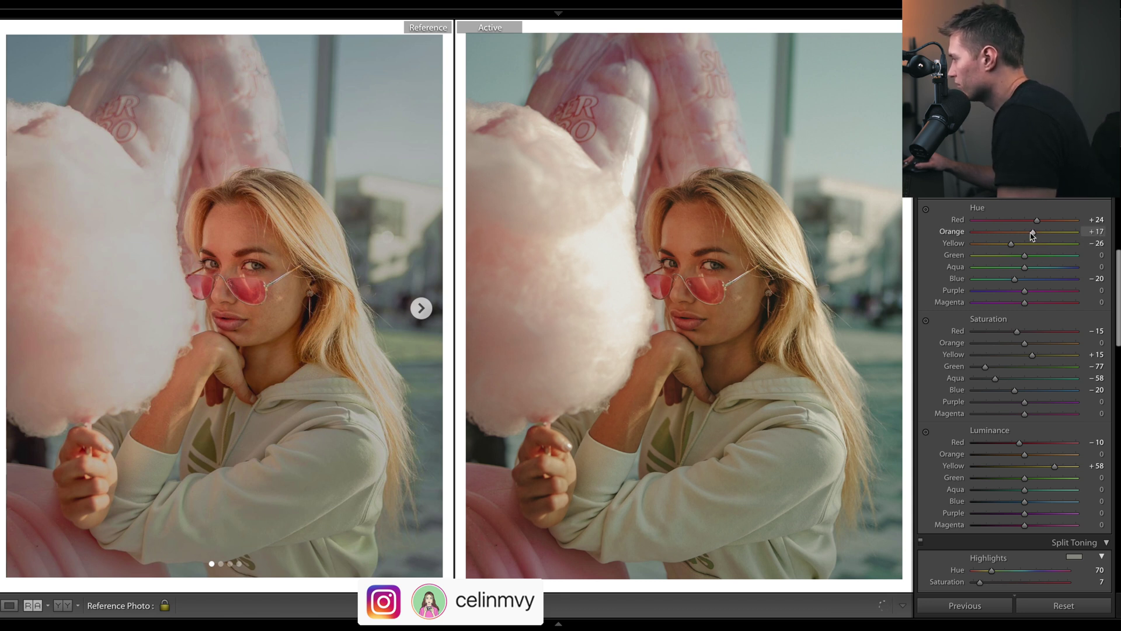
Step: Set the Split Toning Highlights Saturation to 0
scroll(1031, 236, down, 5)
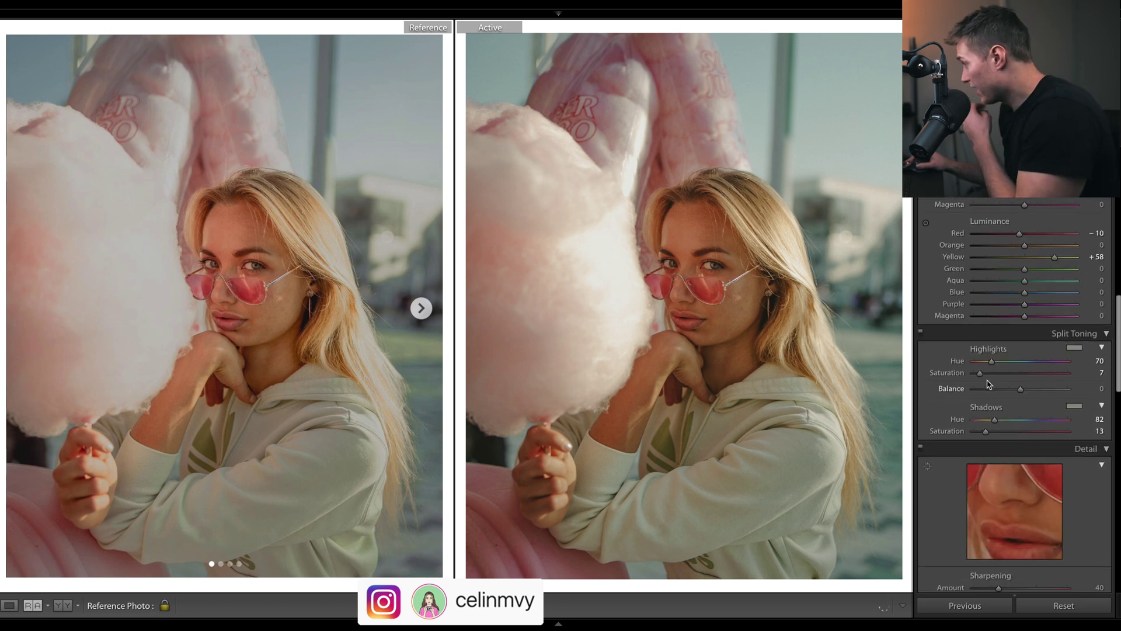
drag(981, 372, 829, 362)
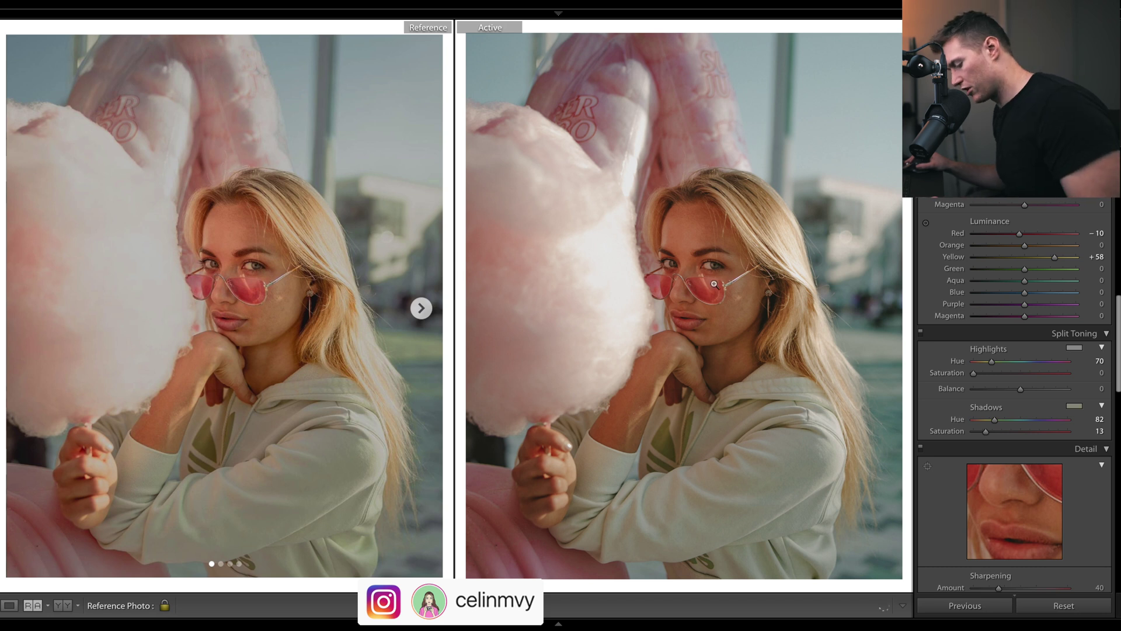
drag(973, 372, 987, 361)
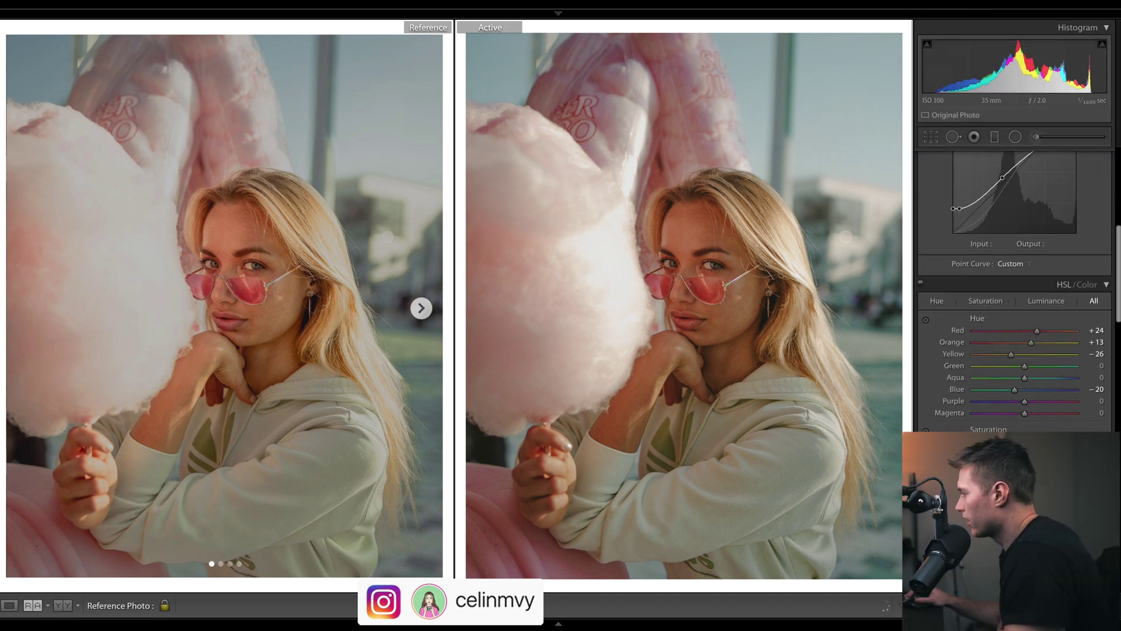
scroll(1015, 263, up, 5)
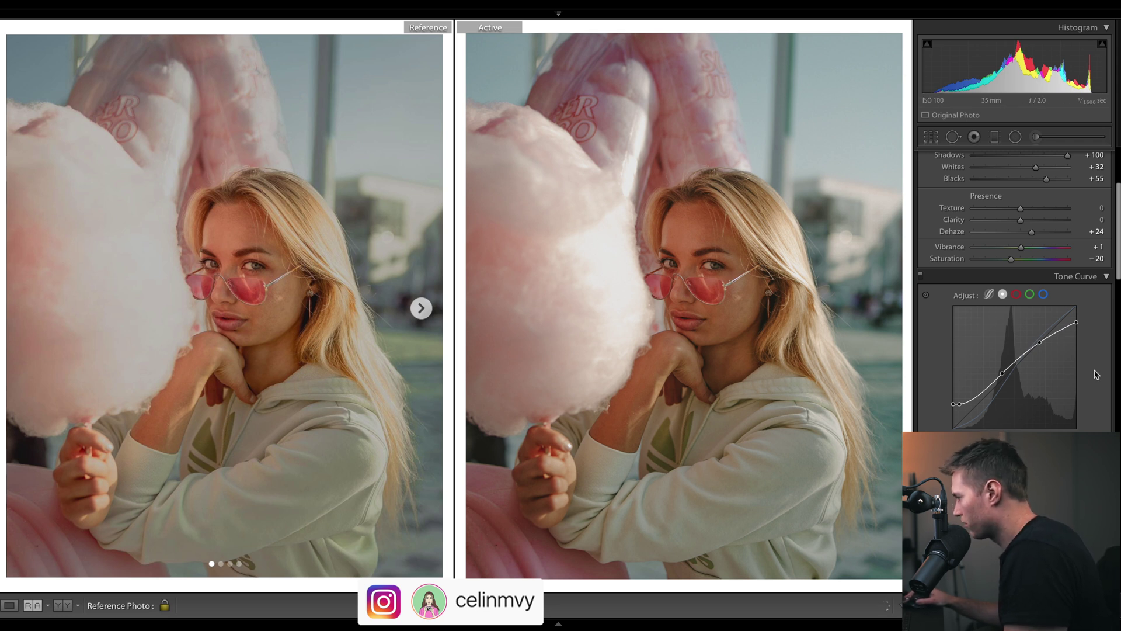
Step: Lower the tone curve's midtones and black point, and pull the white point down to about 175
drag(1038, 345, 1018, 361)
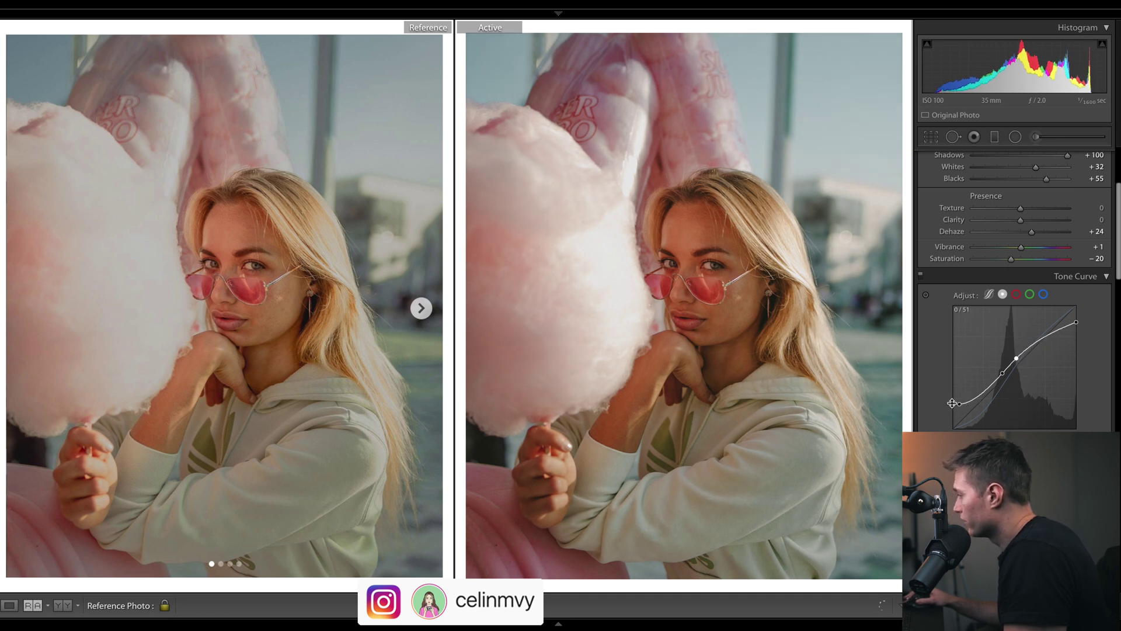
drag(953, 403, 954, 410)
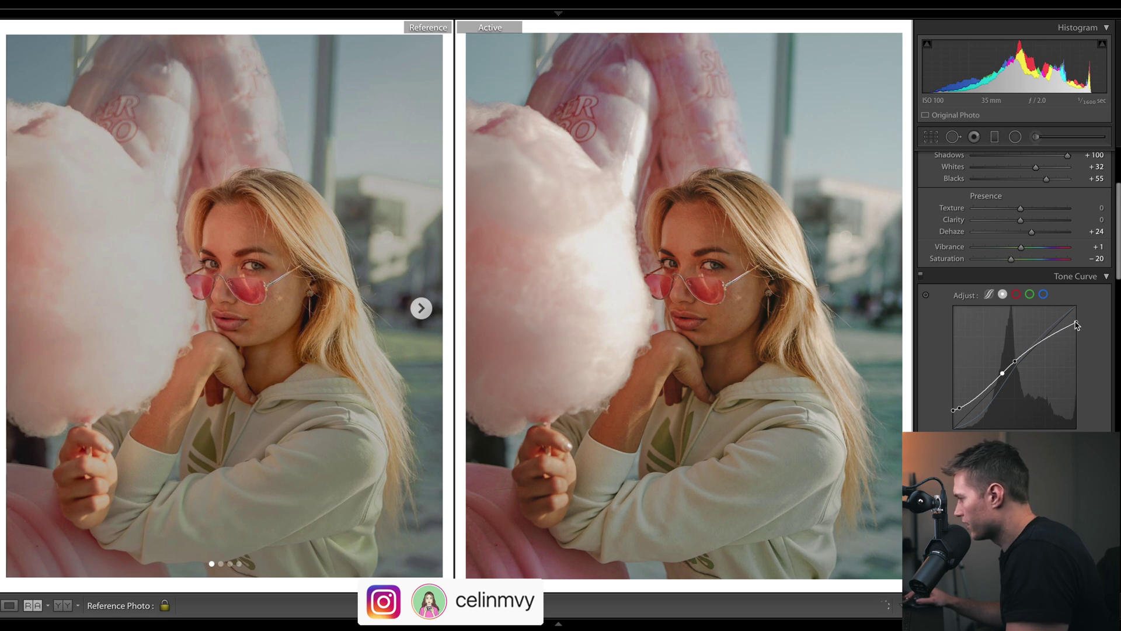
drag(1078, 326, 1115, 340)
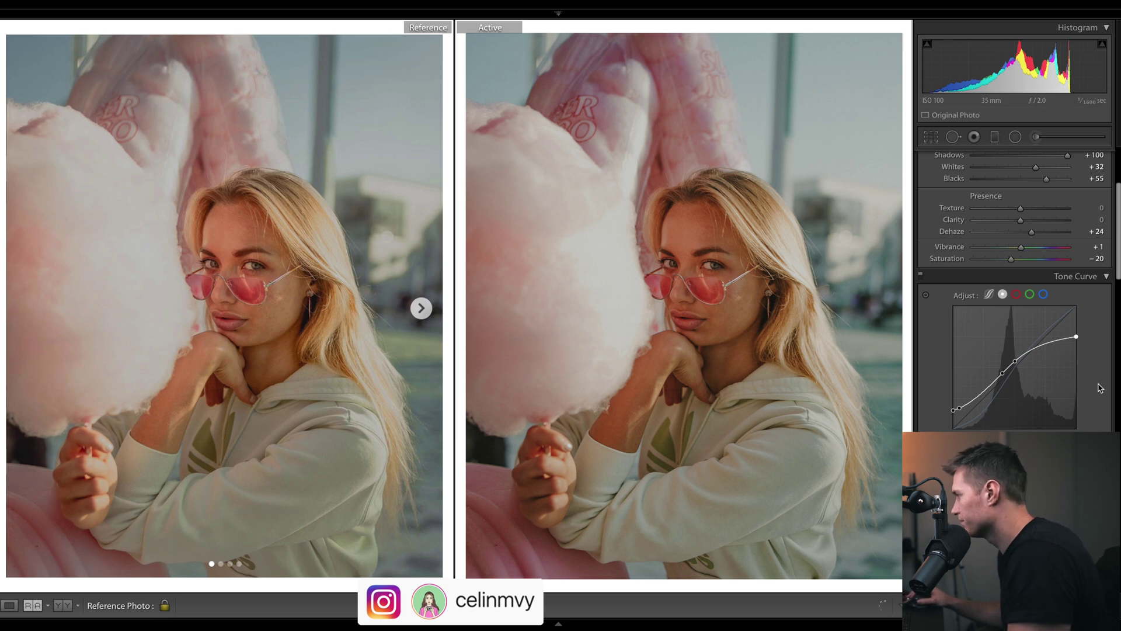
Step: Lower HSL saturation to Purple -58 and Magenta -56 to mute the pinks
scroll(1040, 351, down, 10)
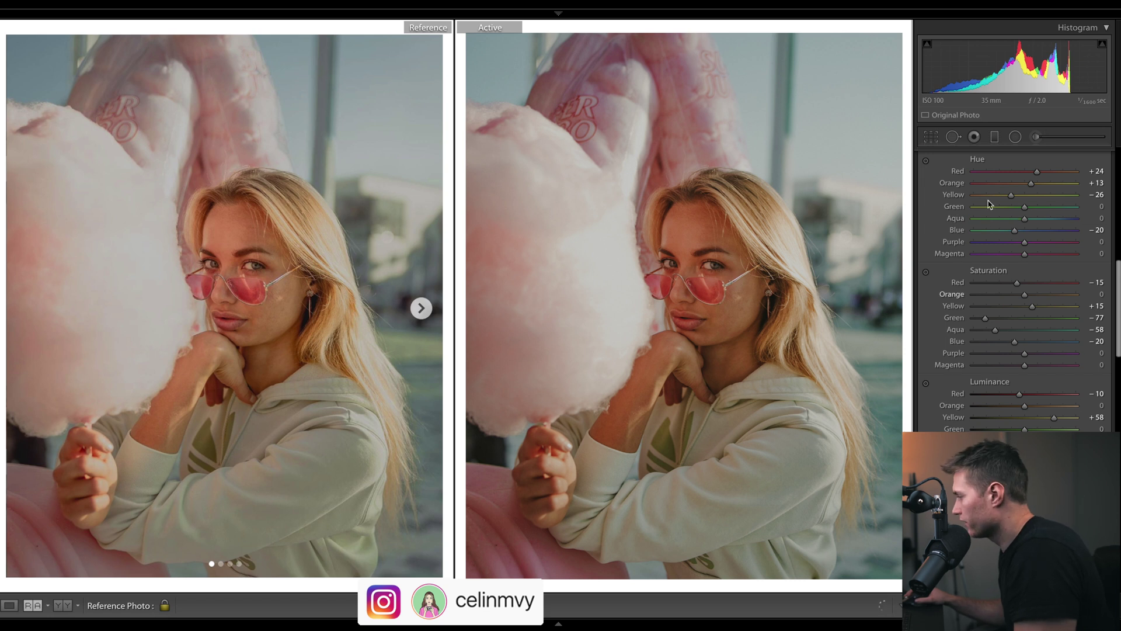
mouse_move(1004, 360)
mouse_down()
mouse_move(981, 356)
mouse_move(1066, 356)
mouse_move(919, 357)
mouse_move(1001, 368)
mouse_up()
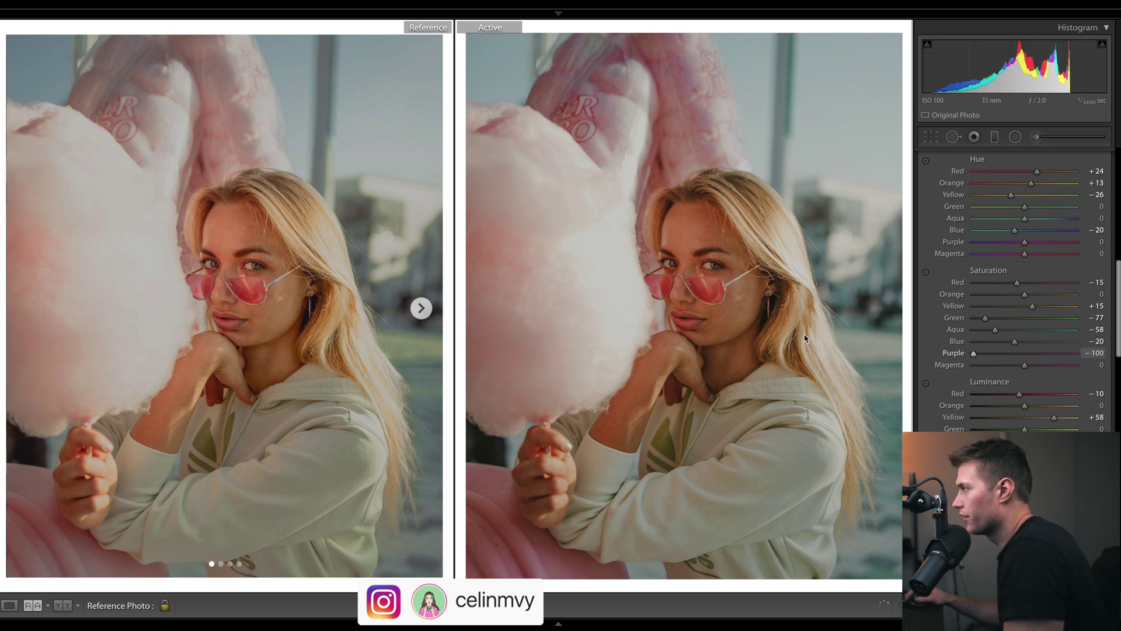
double_click(1027, 360)
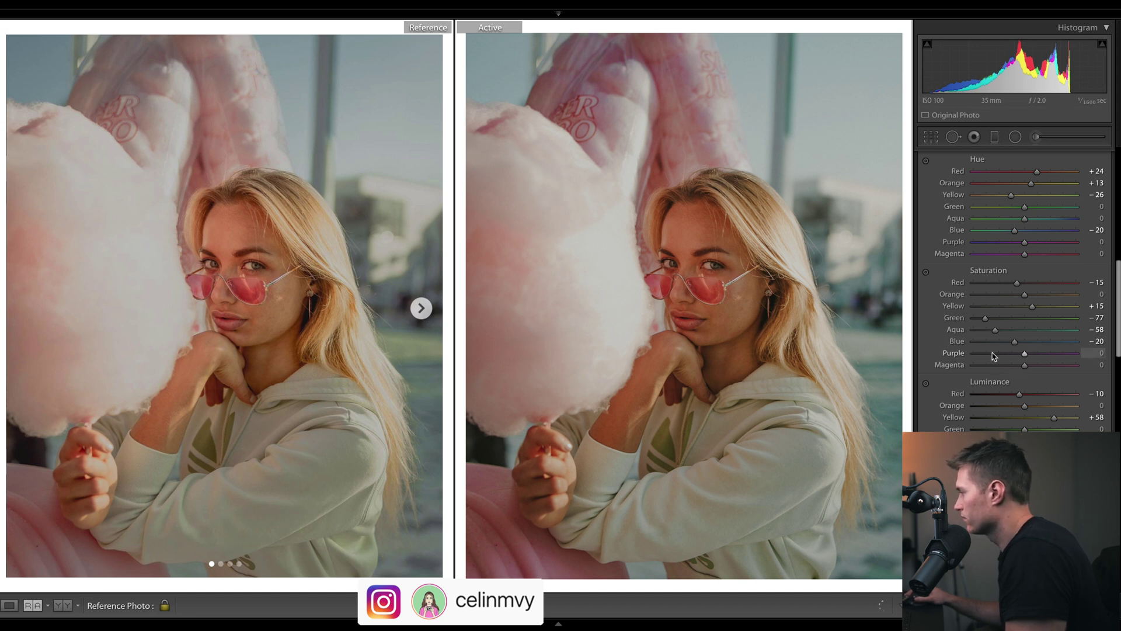
mouse_move(991, 355)
mouse_down()
mouse_move(991, 368)
mouse_move(973, 366)
mouse_up()
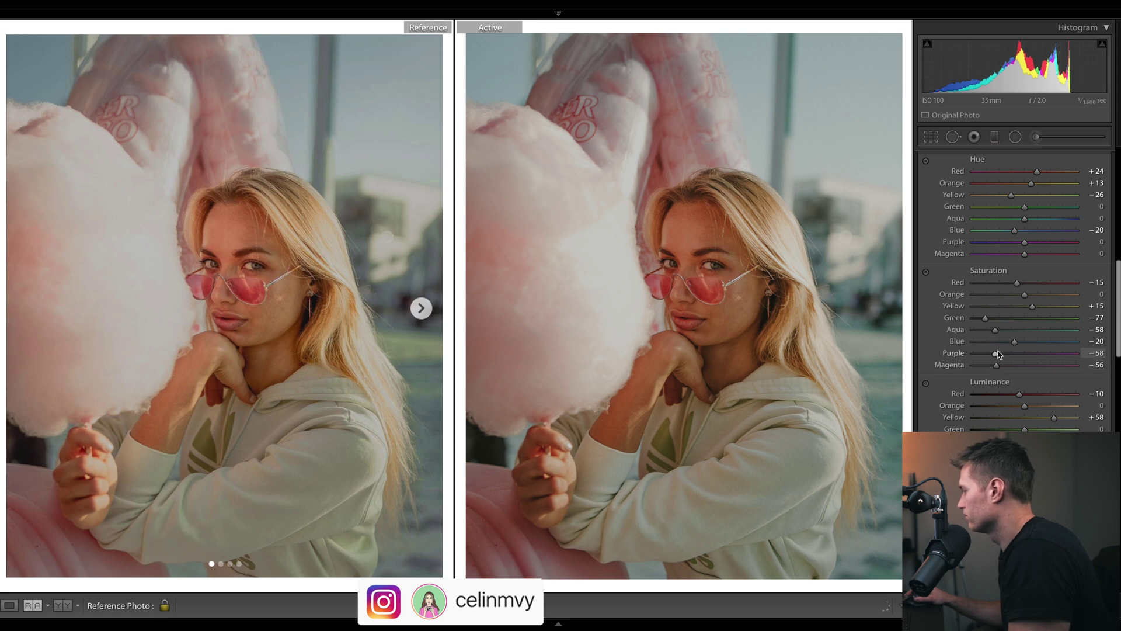
Step: Disable Enable Profile Corrections in Lens Corrections
scroll(952, 378, down, 10)
click(932, 369)
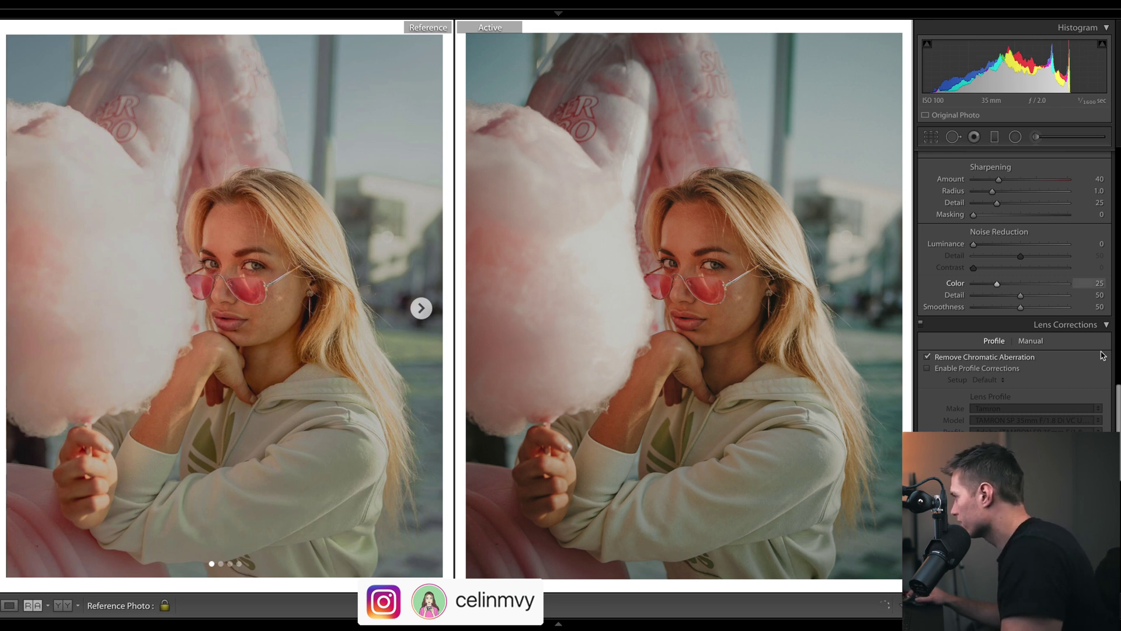
scroll(1103, 359, up, 10)
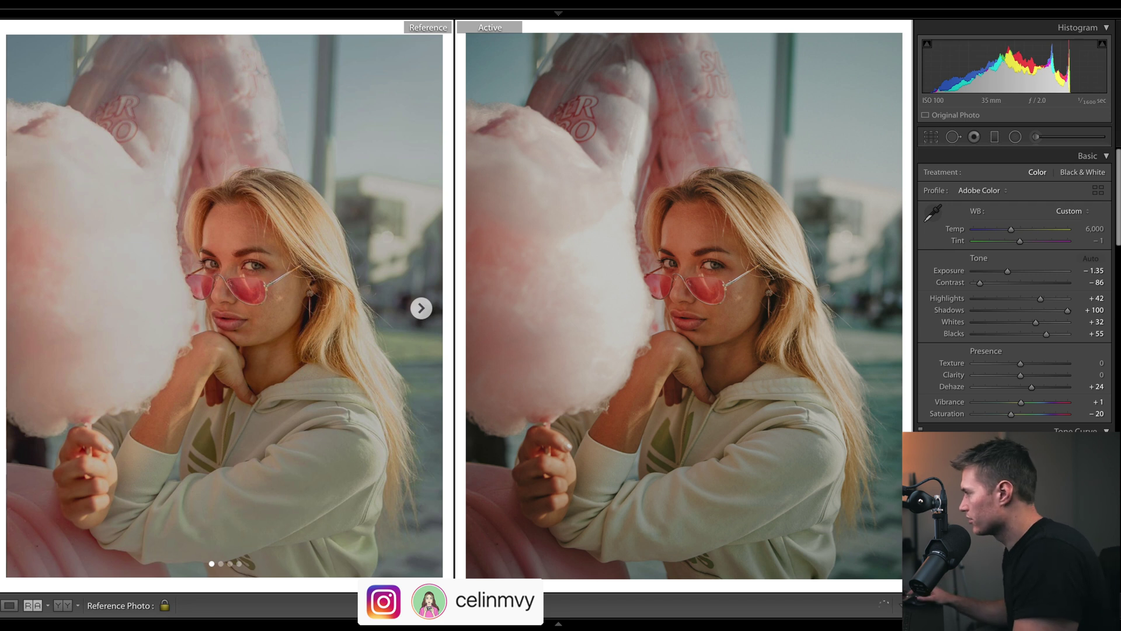
Step: Add an oval Radial Filter over the girl and cotton candy with Exposure +0.34
click(1015, 137)
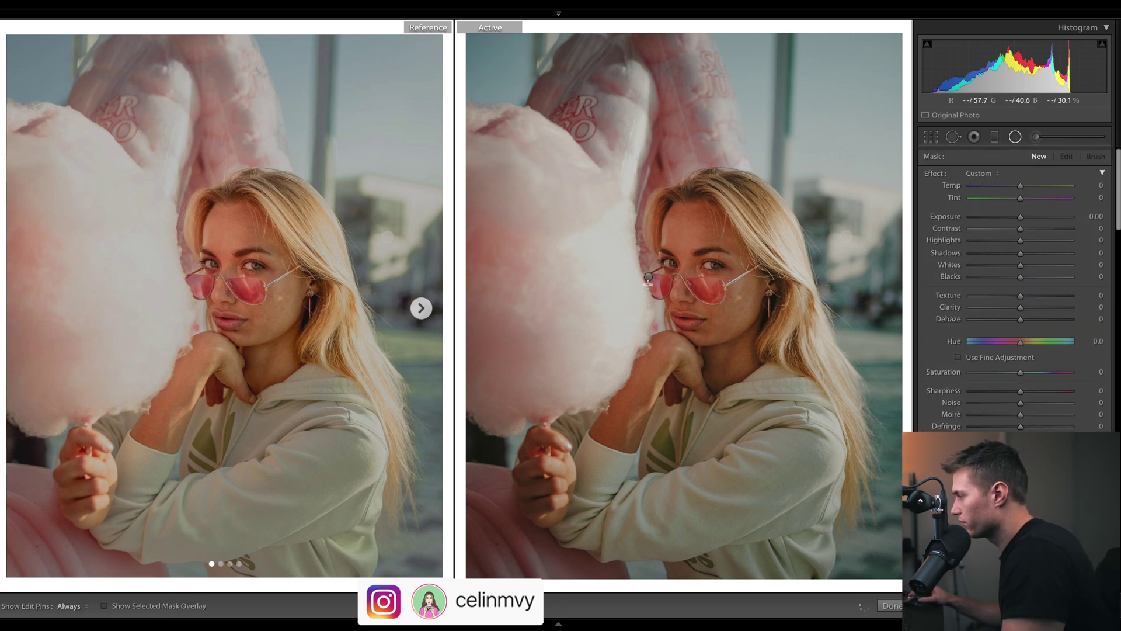
drag(651, 277, 847, 459)
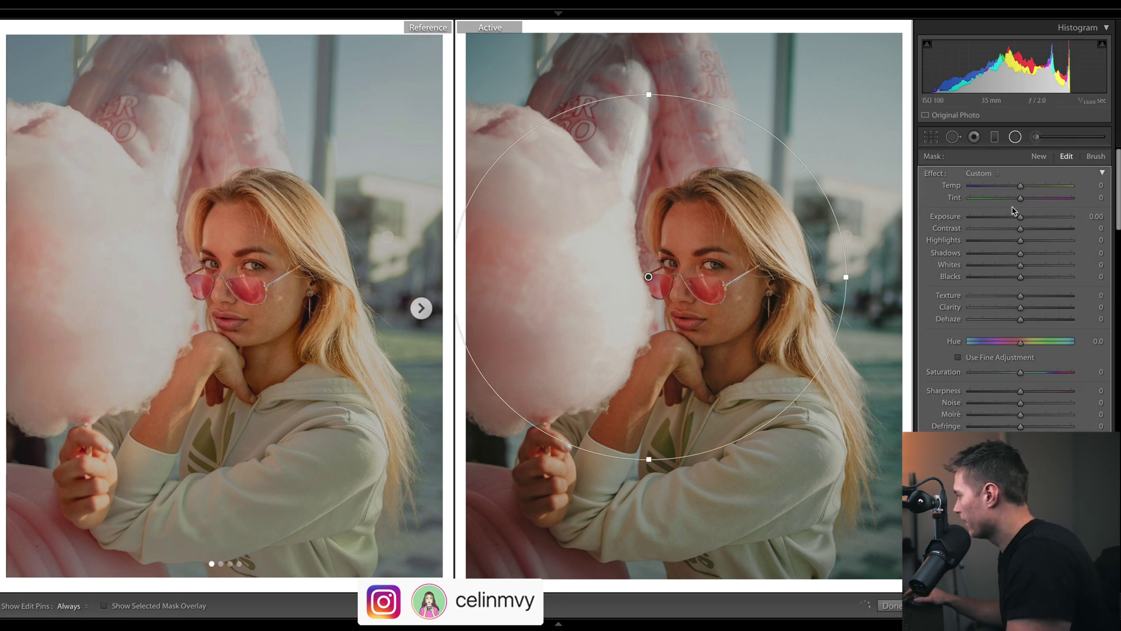
drag(1021, 217, 1026, 220)
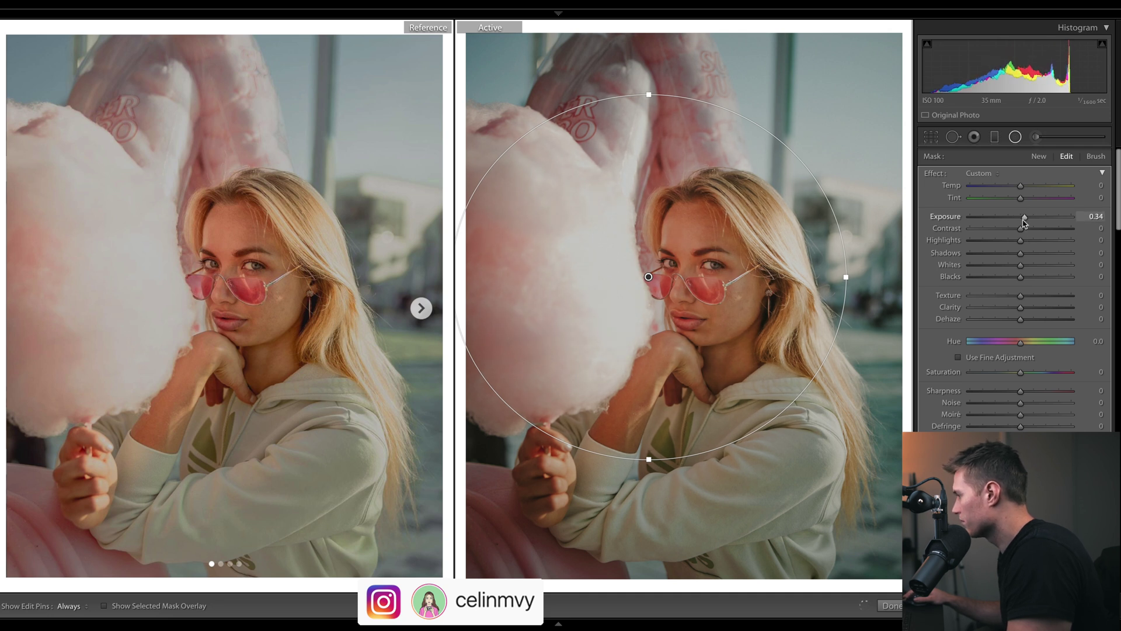
key(shift+m)
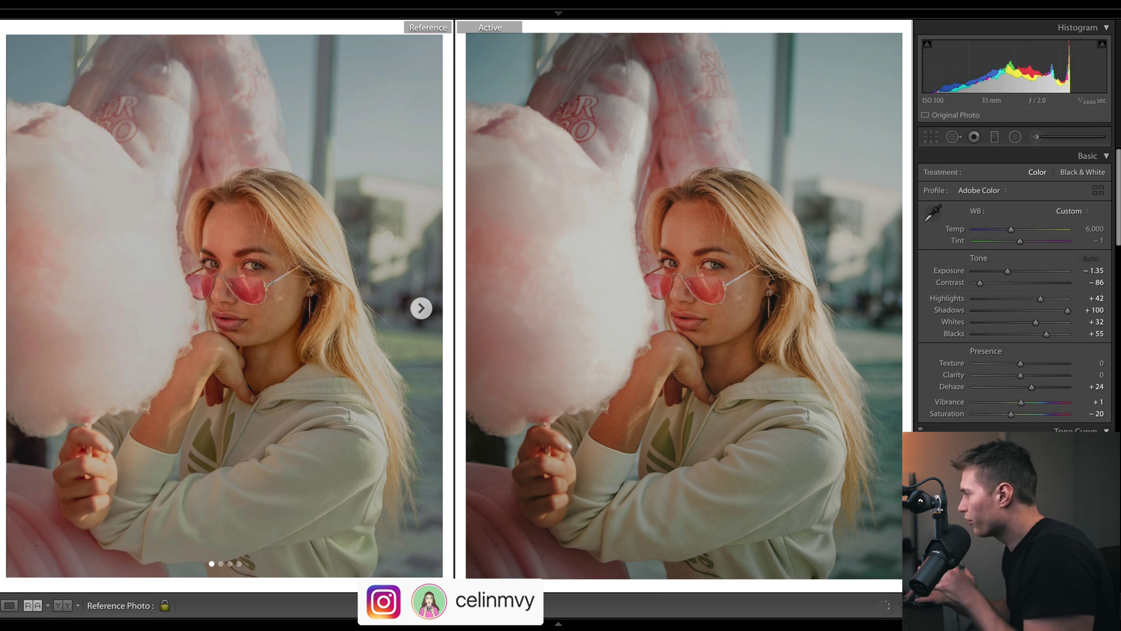
Step: Try a Post-Crop Vignetting Amount, then reset it to 0 so no vignette remains
scroll(1013, 292, down, 10)
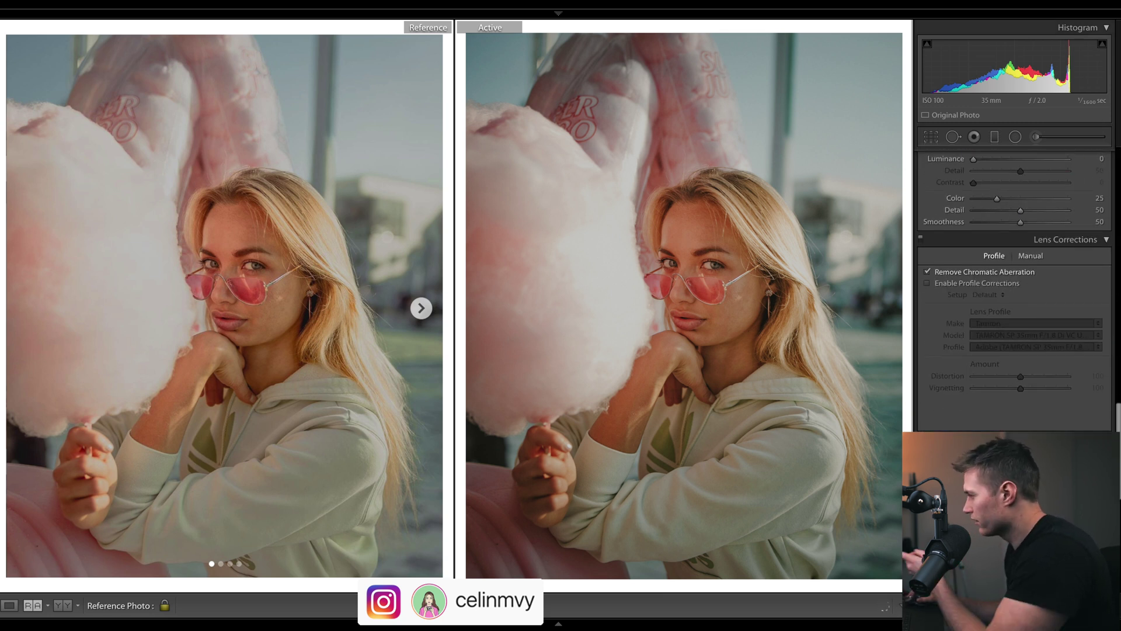
scroll(1017, 292, down, 5)
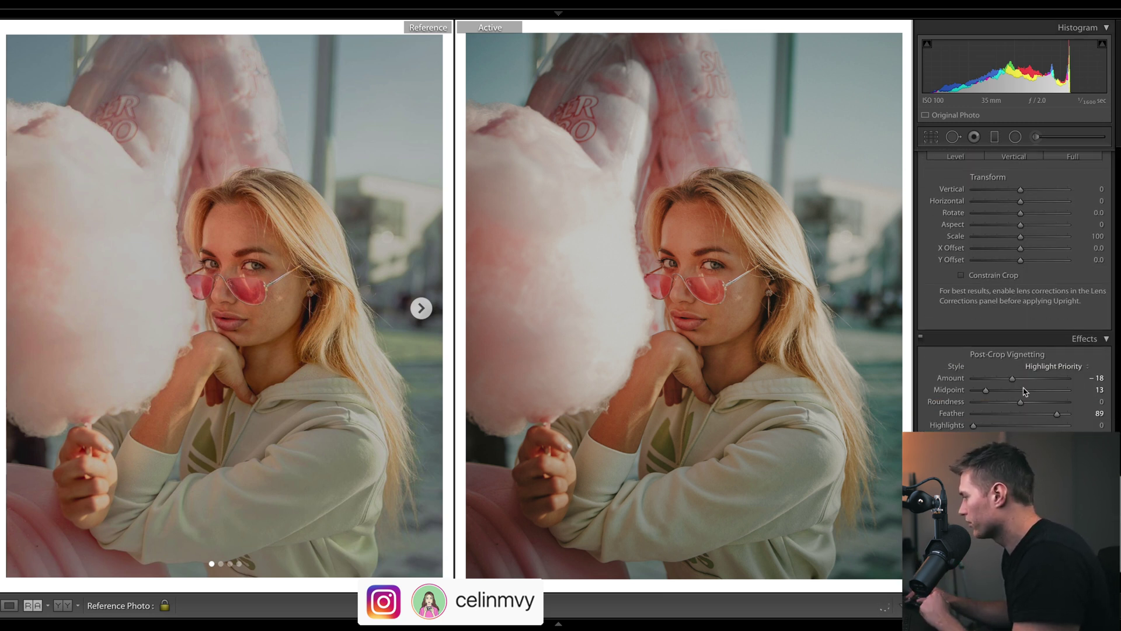
drag(1022, 379, 1017, 382)
double_click(1014, 380)
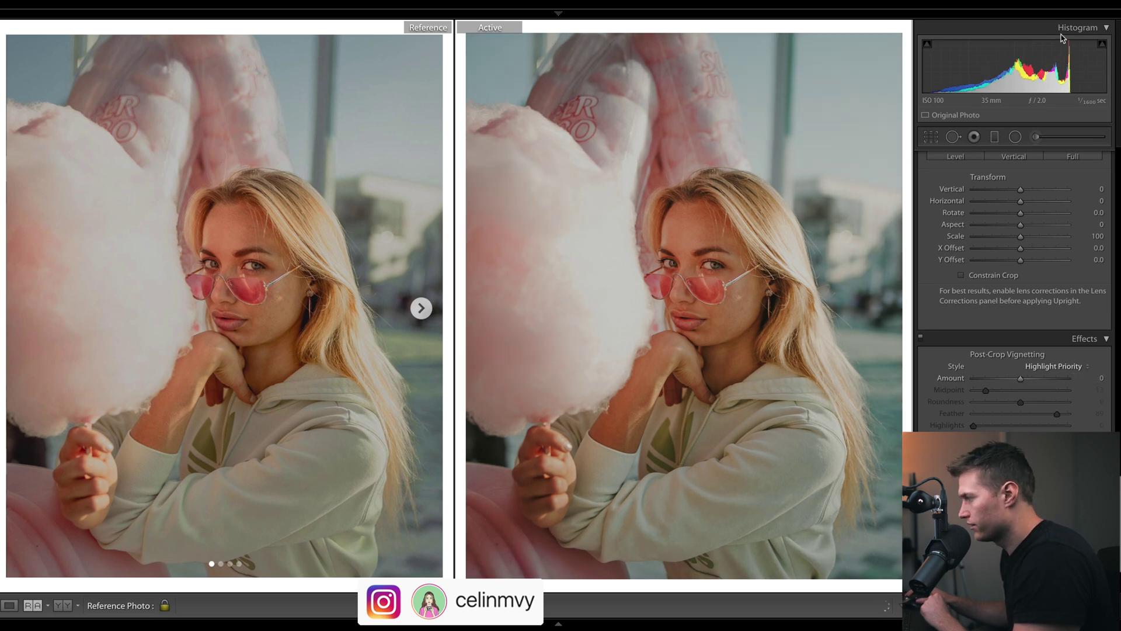
scroll(1014, 263, up, 8)
scroll(966, 391, up, 6)
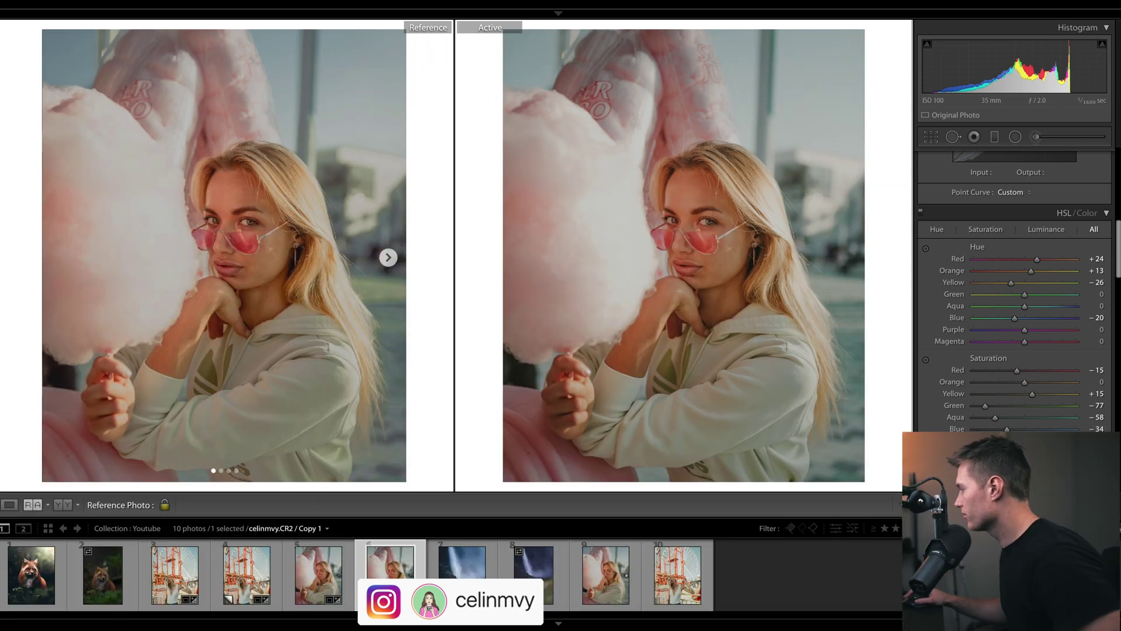
scroll(1015, 292, up, 10)
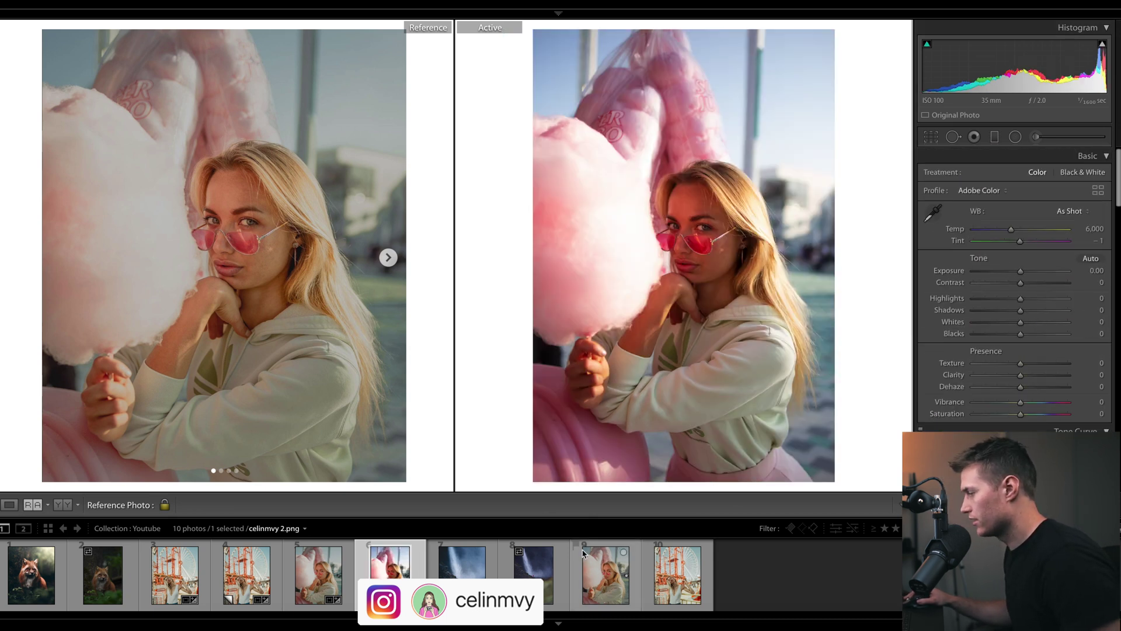
key(F6)
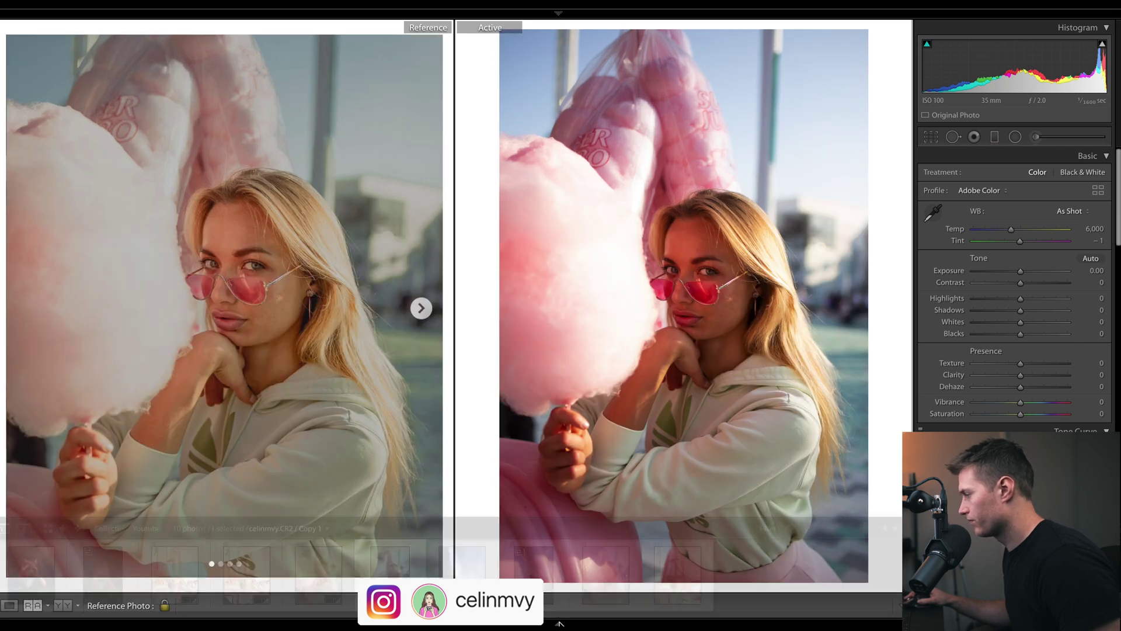
key(ctrl+z)
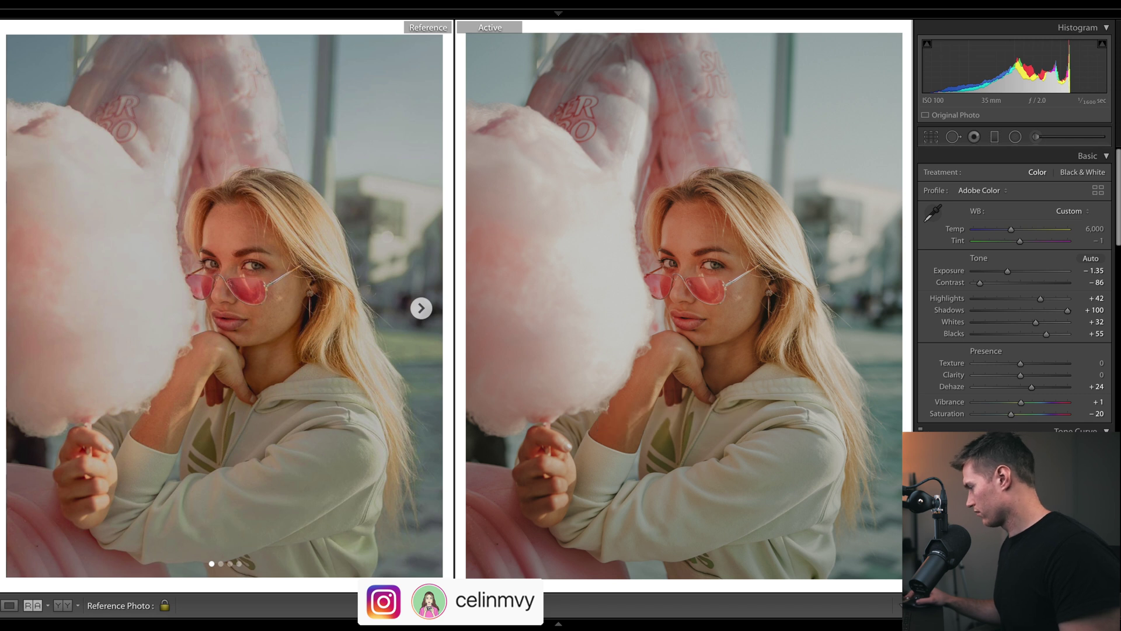
key(ctrl+shift+r)
key(ctrl+z)
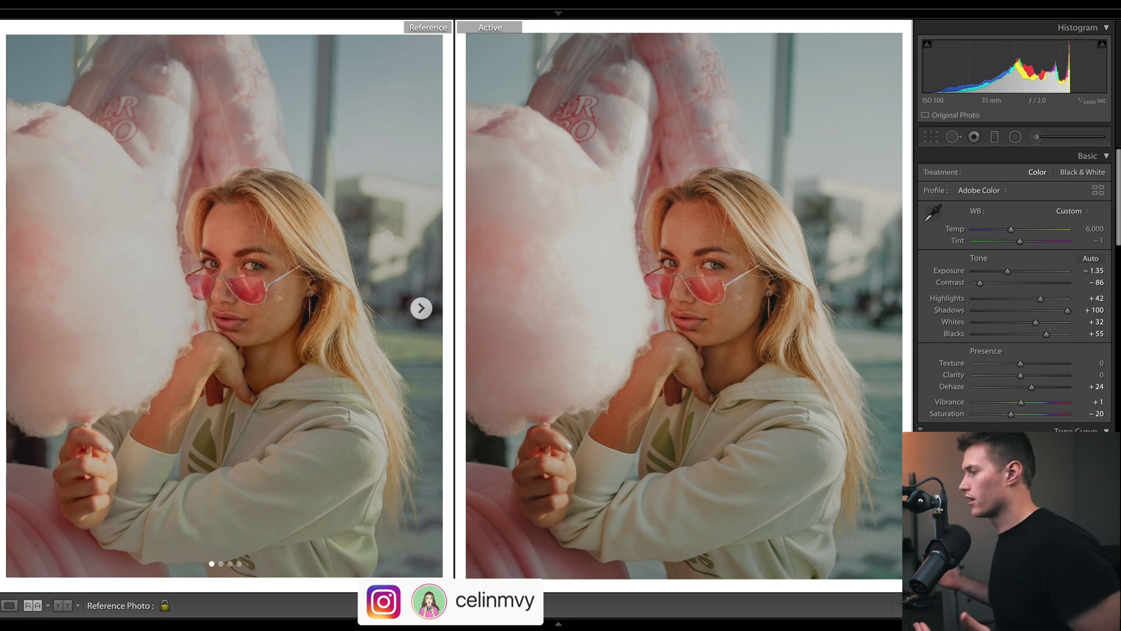
key(ctrl+shift+r)
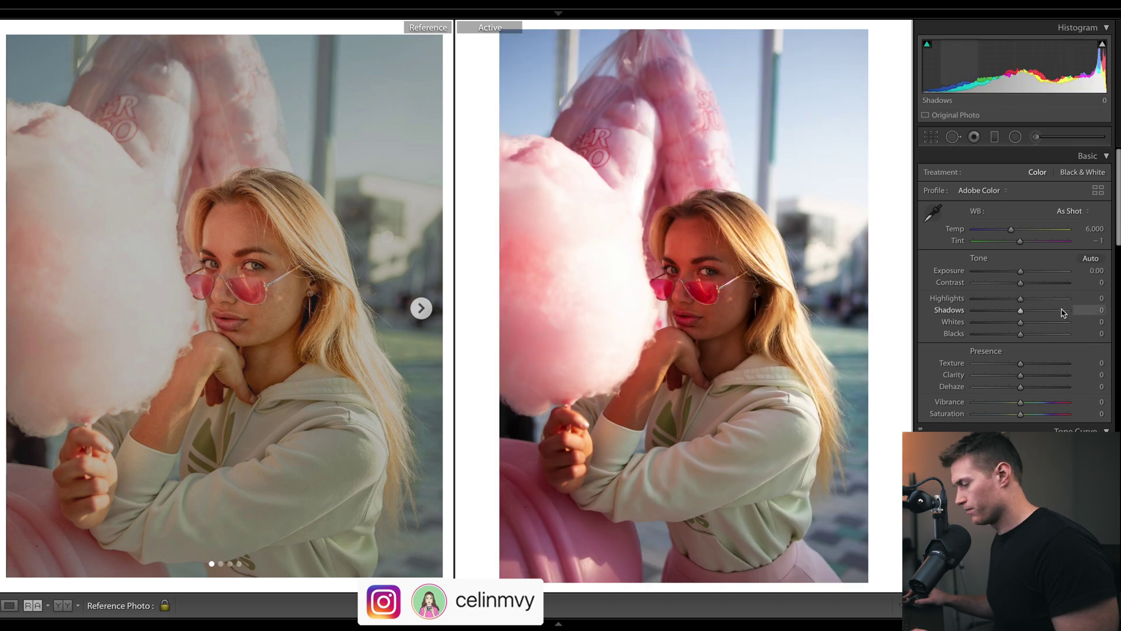
key(ctrl+z)
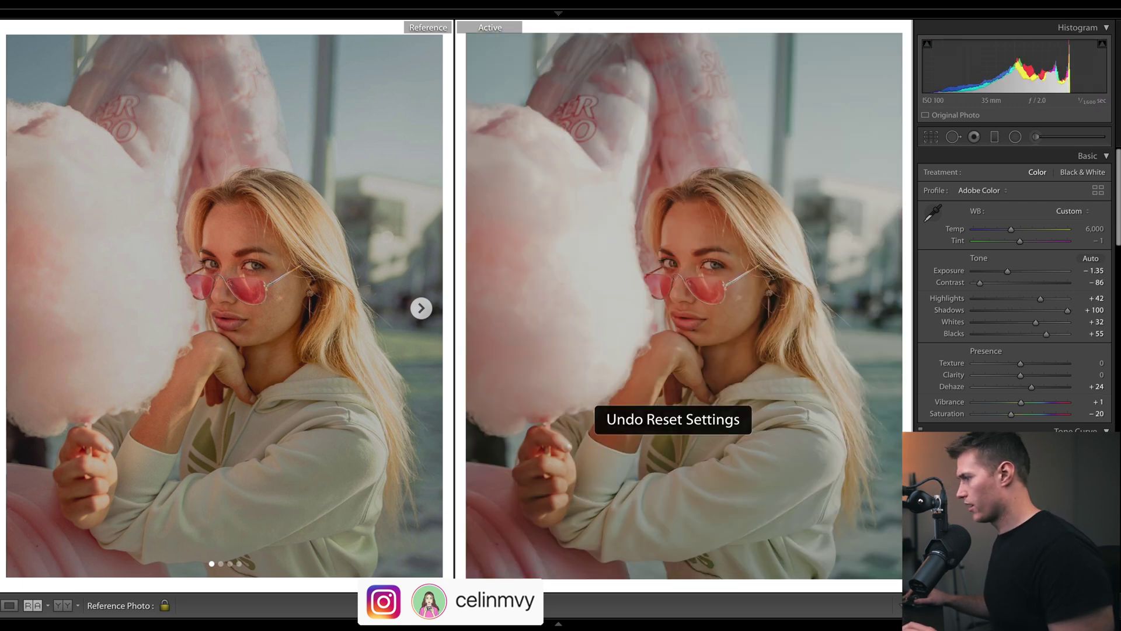